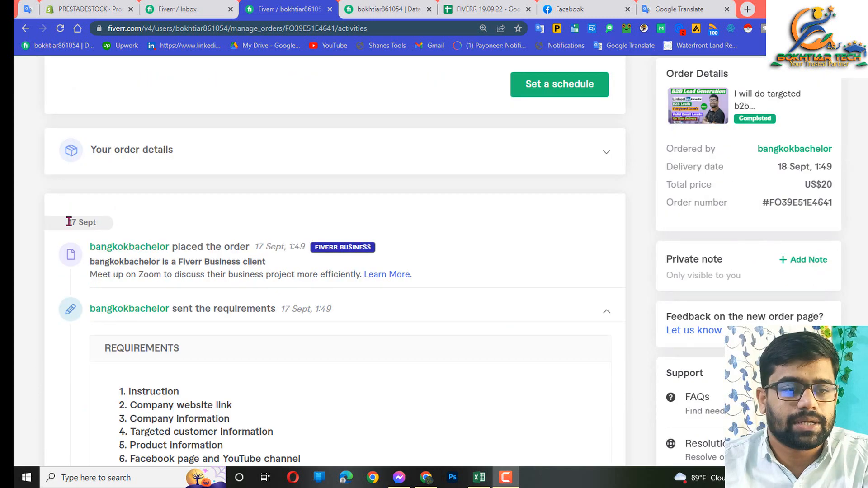
Step: Review the Fiverr order's timeline from its placement on 17 Sept through the requirements to the first delivery
scroll(191, 208, "down", 3)
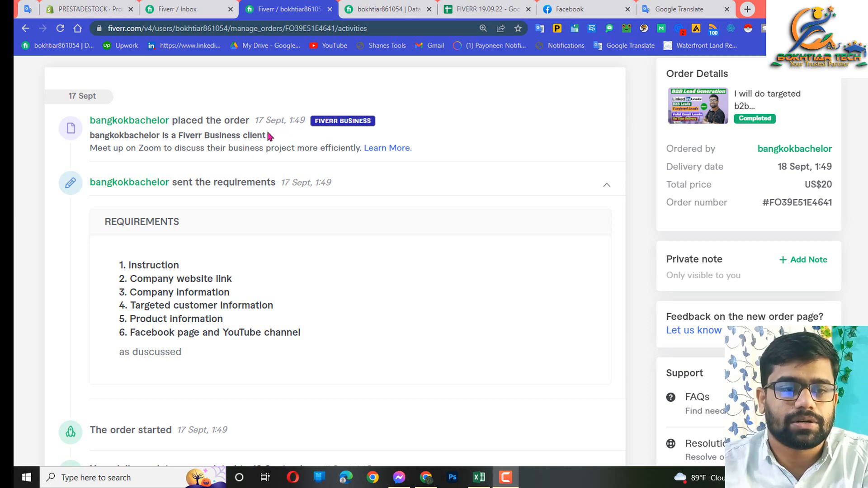
scroll(285, 172, "down", 6)
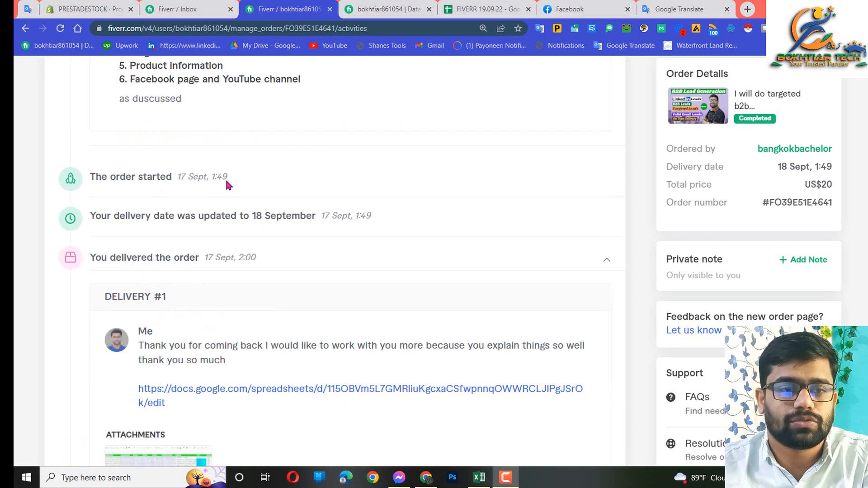
scroll(271, 158, "down", 3)
scroll(239, 120, "up", 3)
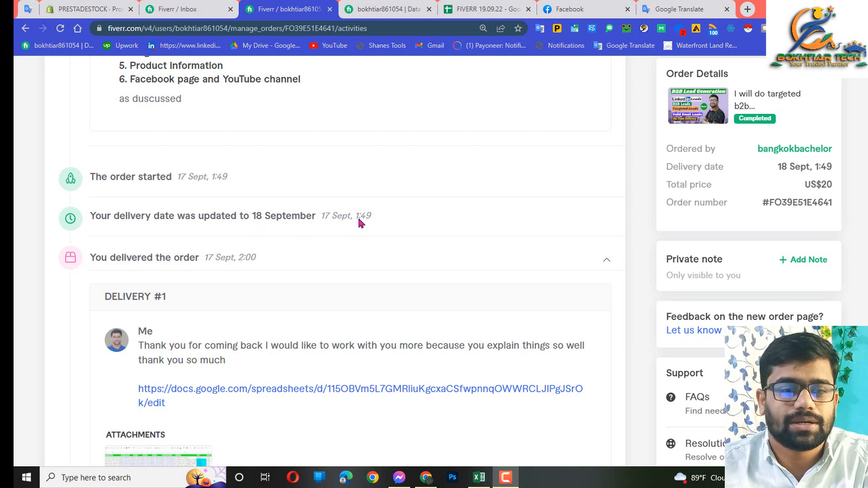
scroll(280, 210, "down", 3)
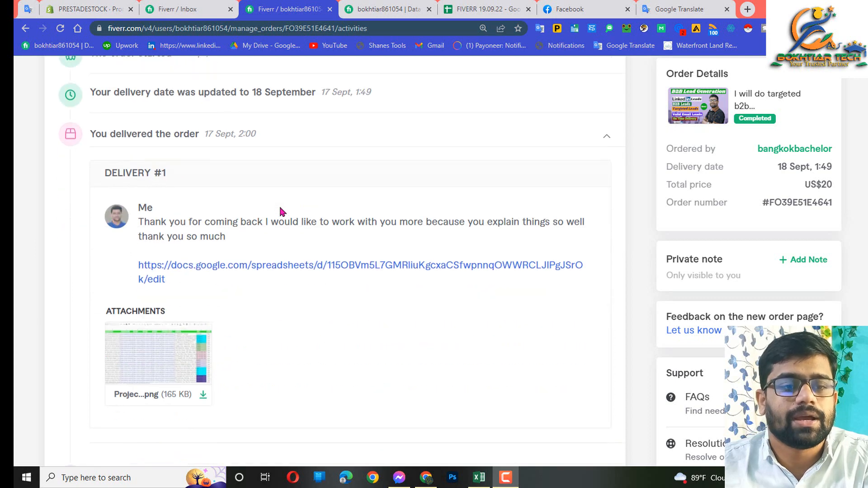
scroll(232, 136, "up", 3)
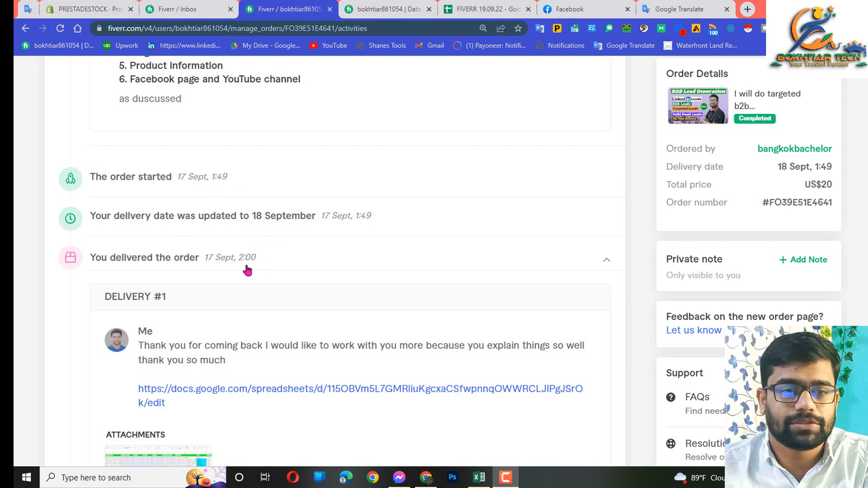
Step: Read the order's completion entry, the buyer's review with its category ratings, and the seller's review of the buyer
scroll(247, 271, "down", 11)
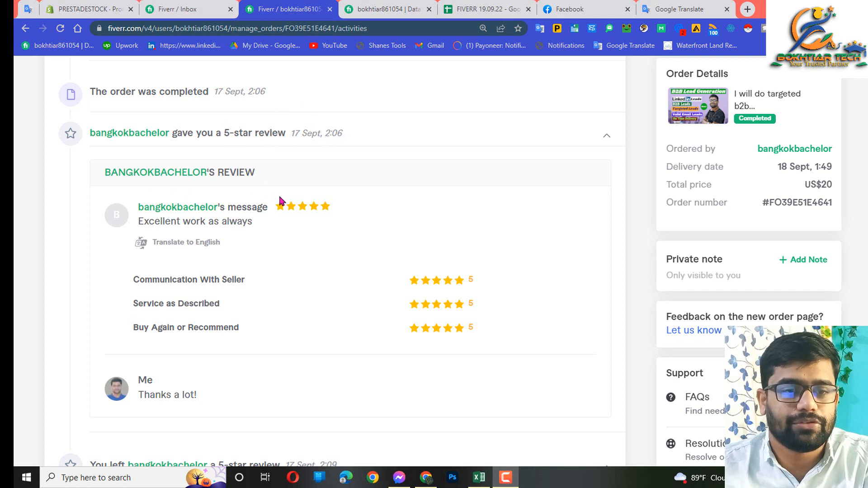
left_click_drag(270, 225, 147, 222)
left_click(147, 223)
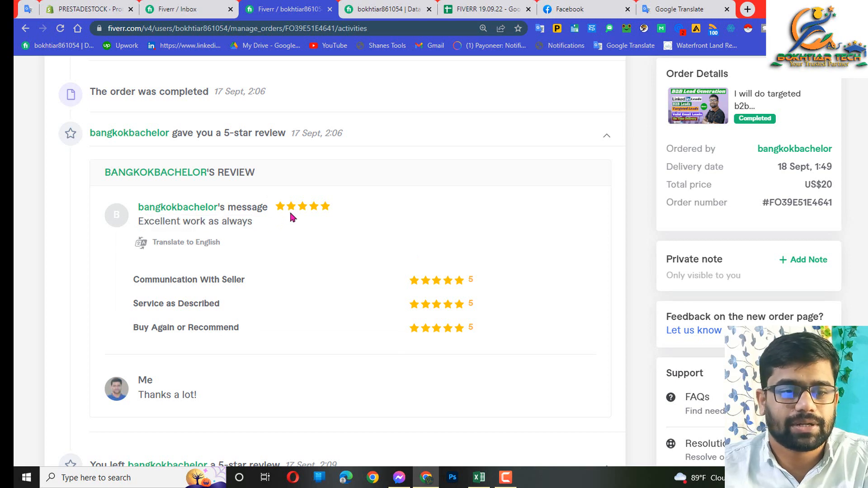
scroll(289, 220, "down", 3)
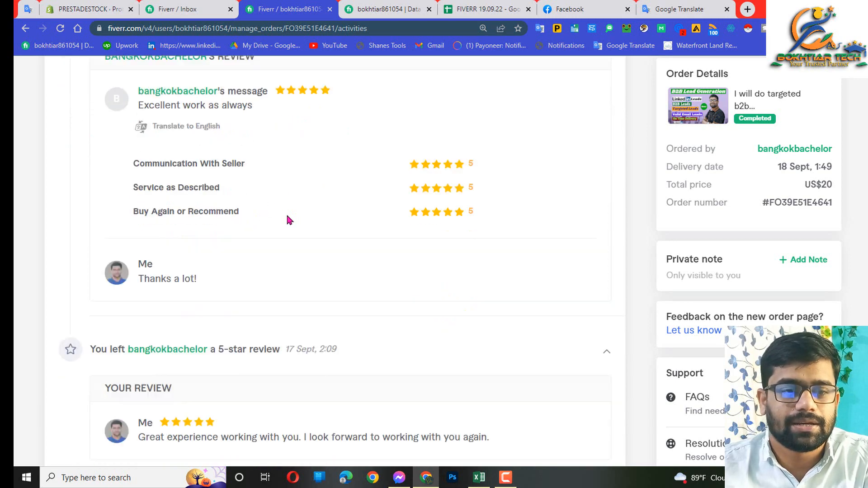
scroll(403, 219, "down", 3)
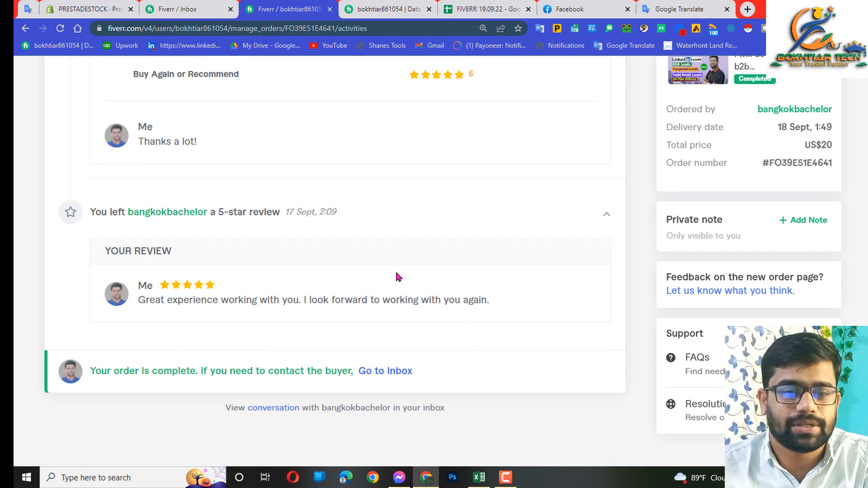
scroll(271, 208, "down", 3)
Step: Go back over the order activity from the placement entry through the delivery attachment to the completion time and buyer review
scroll(339, 170, "up", 6)
scroll(341, 172, "up", 7)
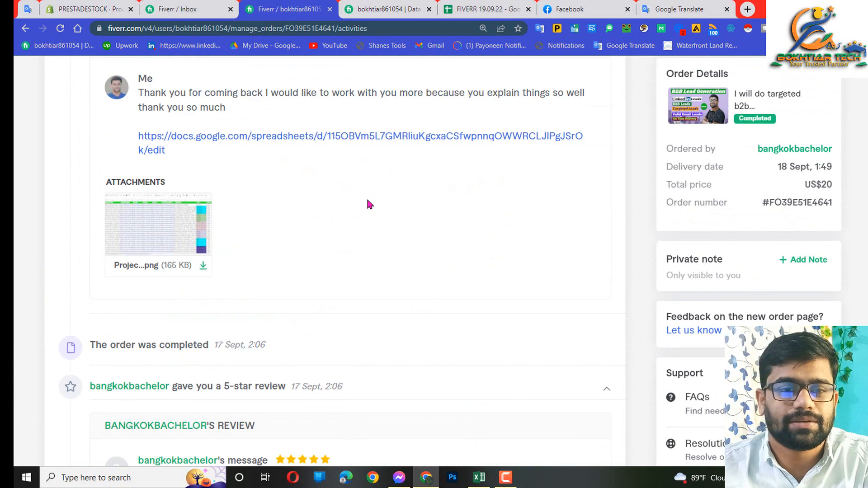
scroll(367, 205, "up", 5)
scroll(398, 190, "up", 7)
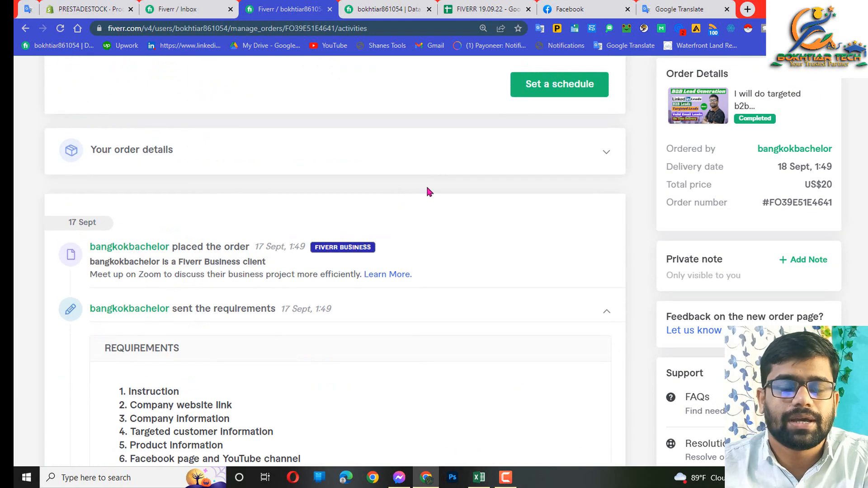
scroll(430, 184, "down", 7)
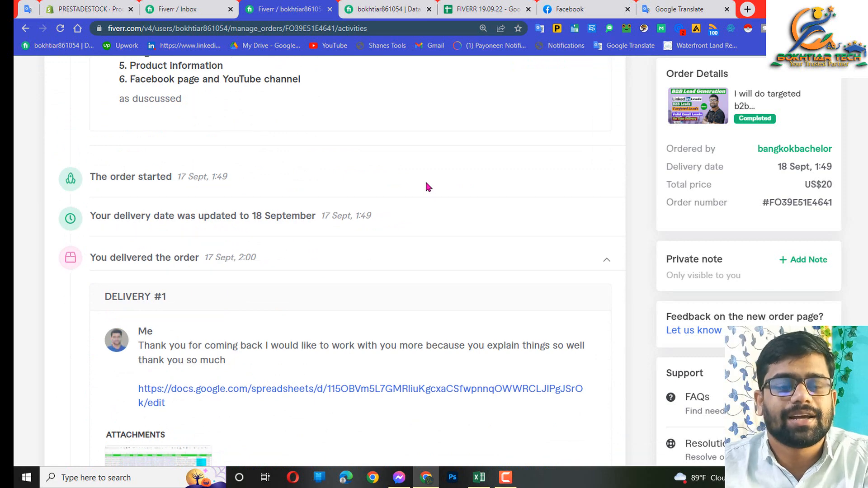
scroll(428, 186, "down", 5)
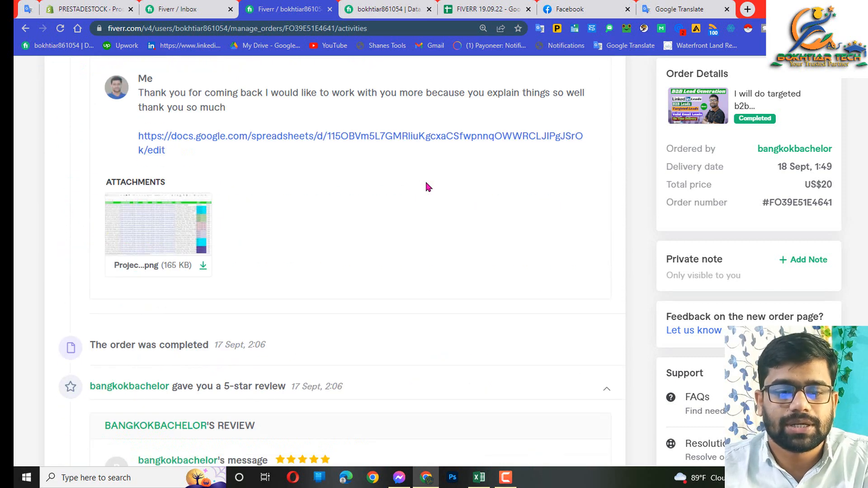
scroll(425, 289, "down", 3)
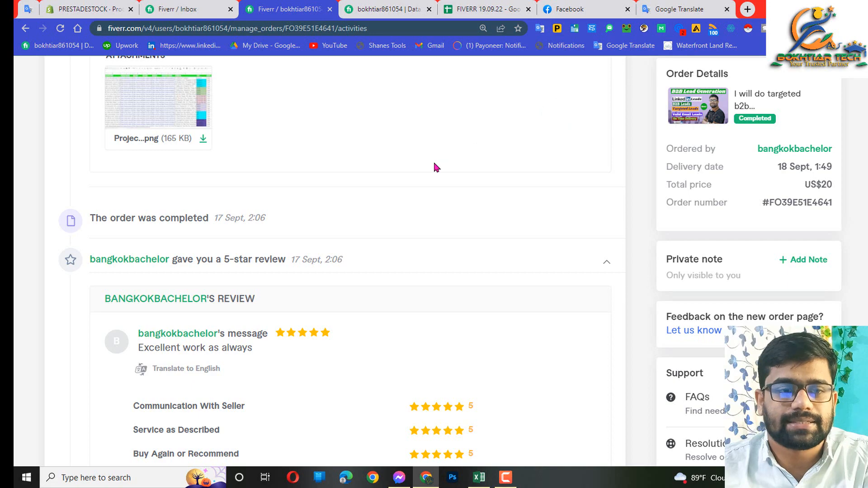
Step: Switch to the product data workbook in Excel and look through the Categories column on Sheet1
left_click(478, 475)
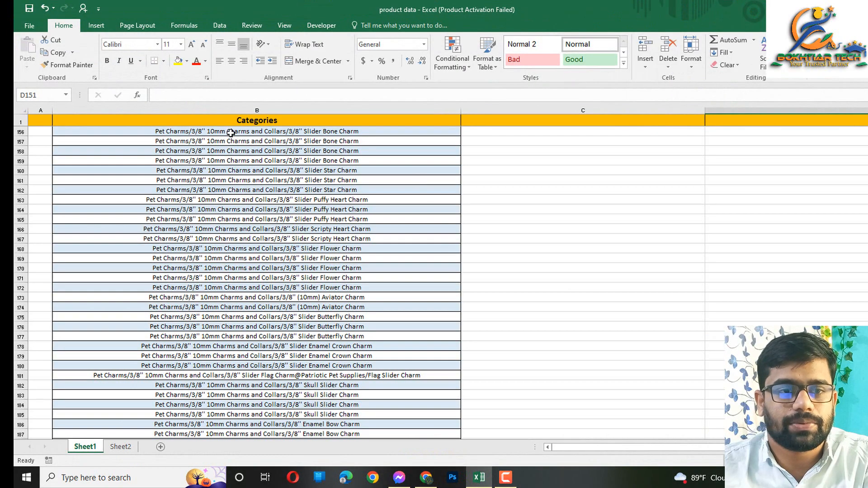
scroll(353, 228, "up", 8)
scroll(253, 173, "down", 20)
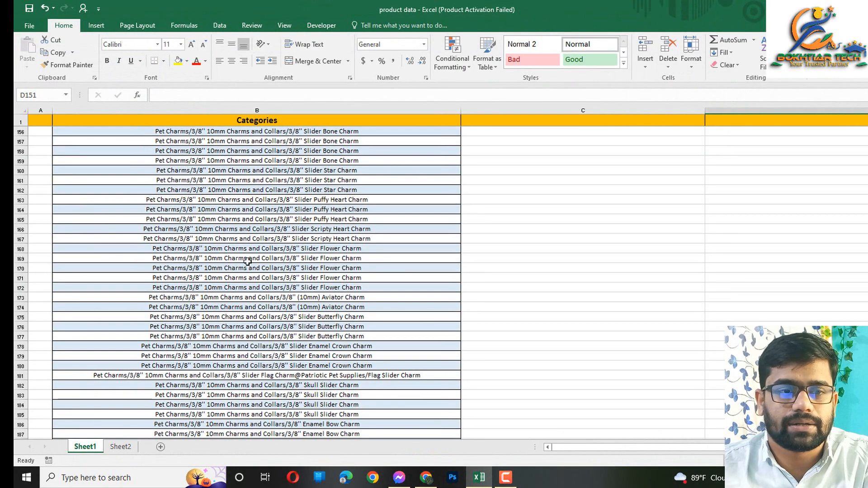
scroll(254, 173, "down", 15)
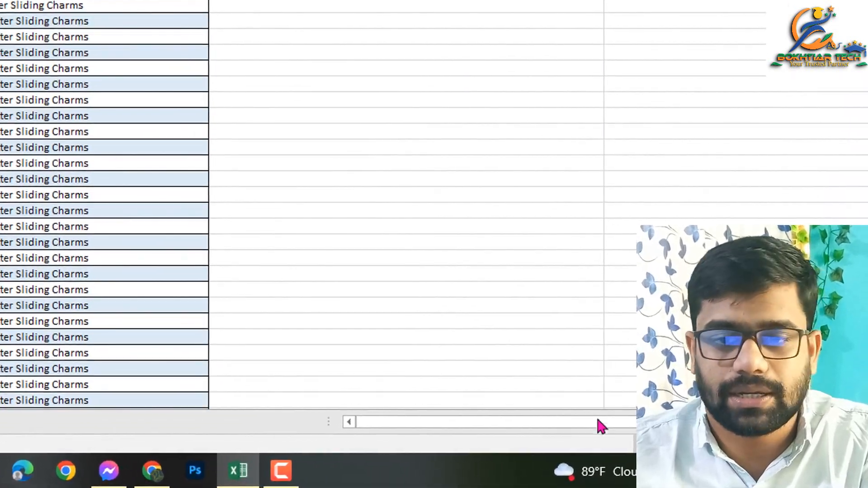
key("ctrl+a")
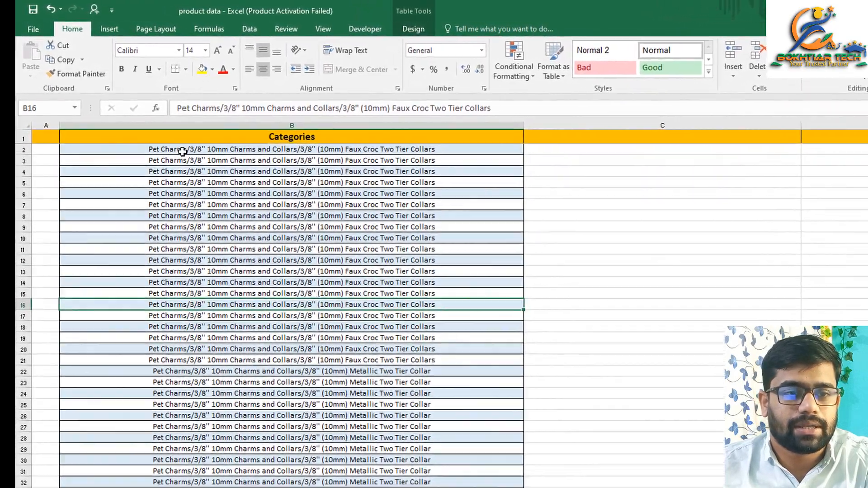
Step: Cut "(10mm) Faux Croc Two Tier Collars" out of the category text in cell B2 and paste it into D2
left_click(182, 151)
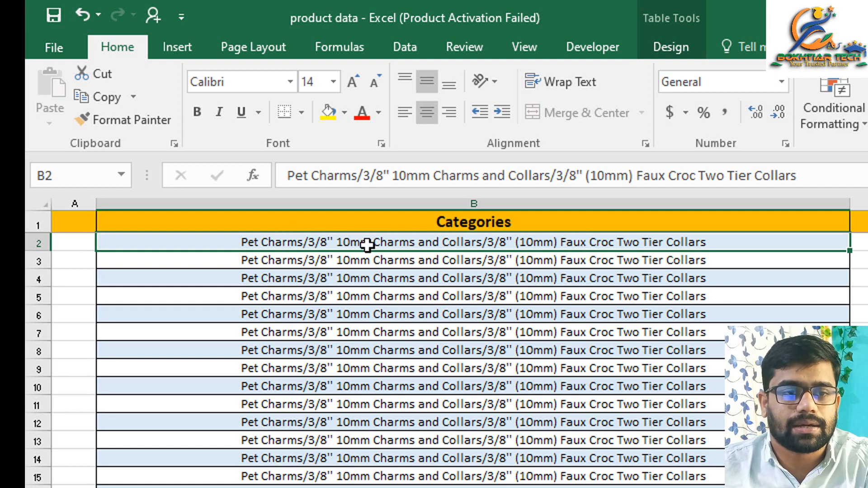
left_click_drag(793, 174, 583, 175)
key("ctrl+c")
right_click(594, 176)
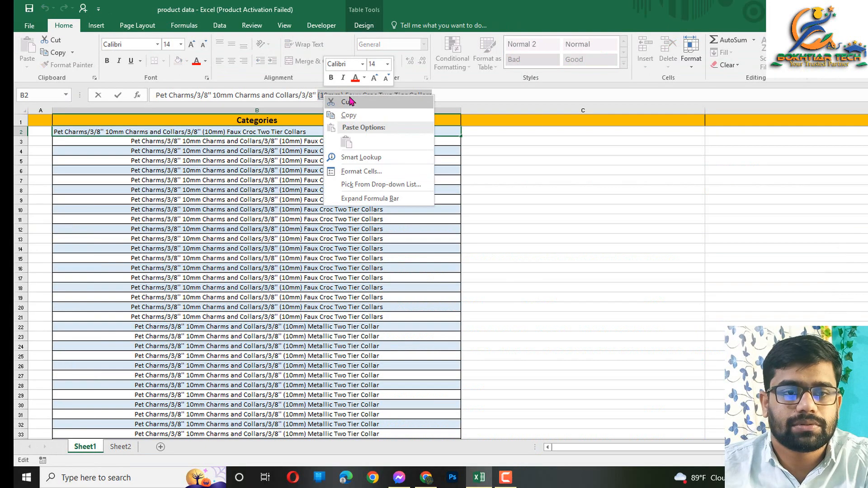
left_click(346, 101)
right_click(737, 130)
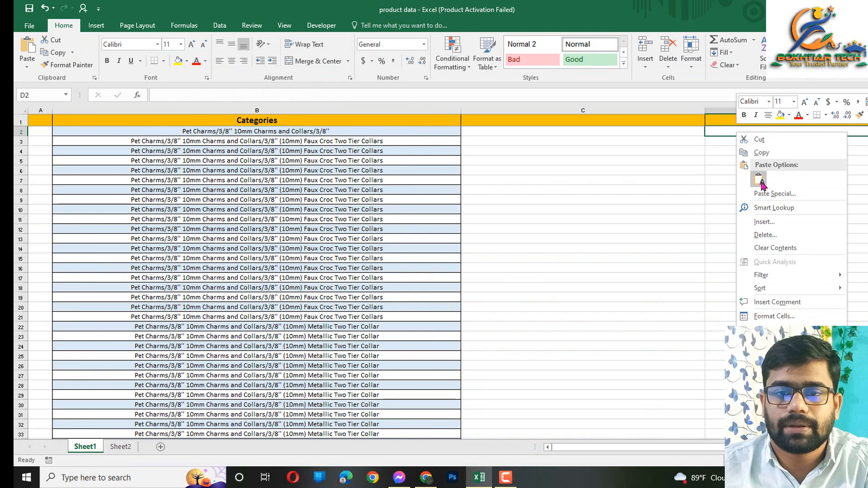
left_click(754, 178)
Step: Cut "10mm Charms and Collars/3/8''" out of the category text in cell B2 and paste it into C2
left_click(606, 131)
left_click(267, 131)
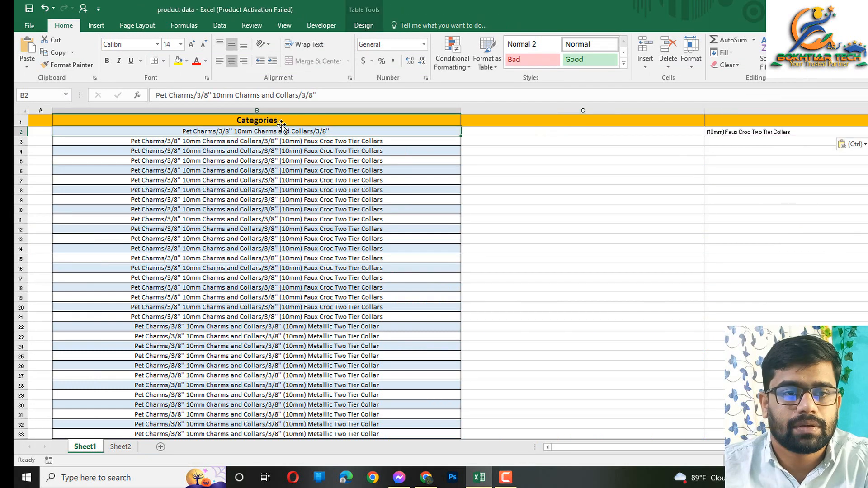
left_click(303, 95)
left_click_drag(302, 94, 215, 91)
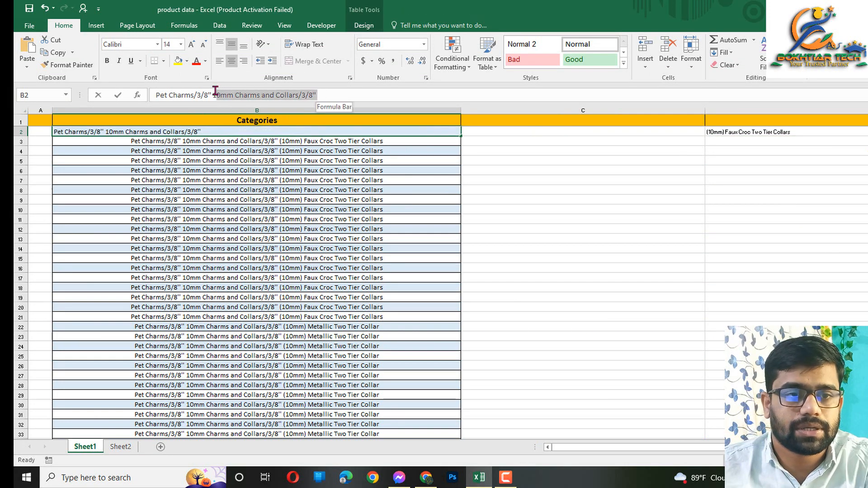
right_click(215, 91)
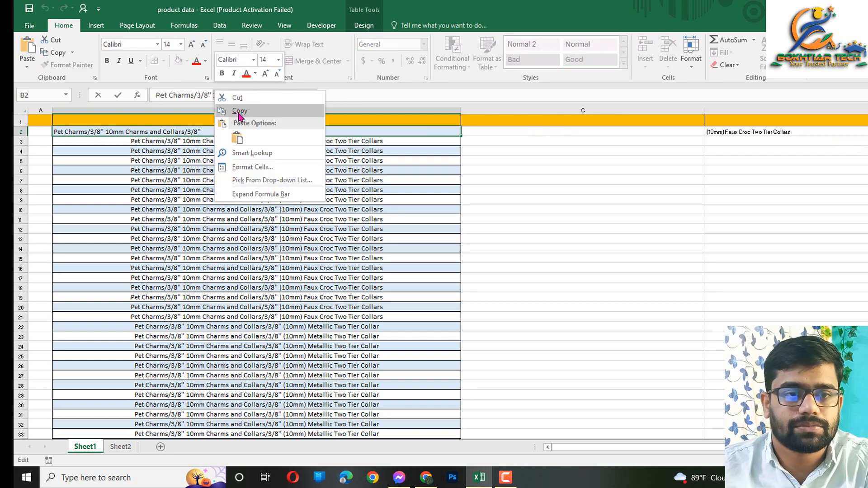
left_click(237, 111)
right_click(235, 97)
left_click(245, 104)
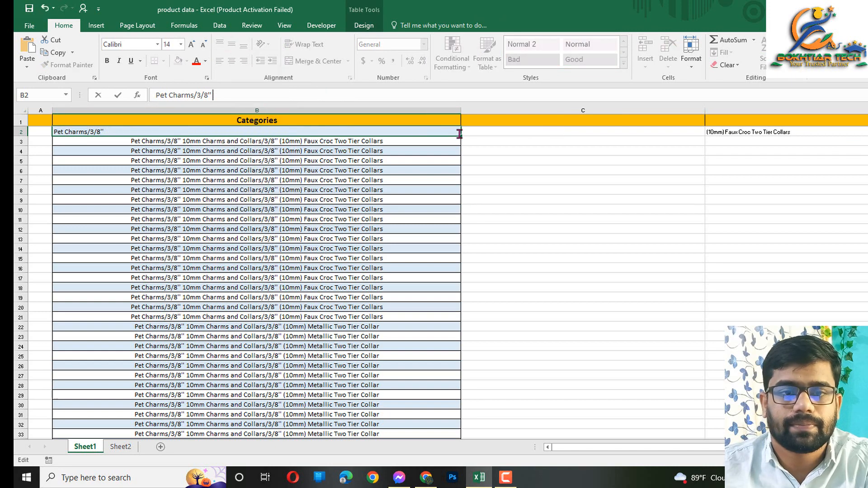
left_click(490, 130)
right_click(492, 132)
left_click(515, 181)
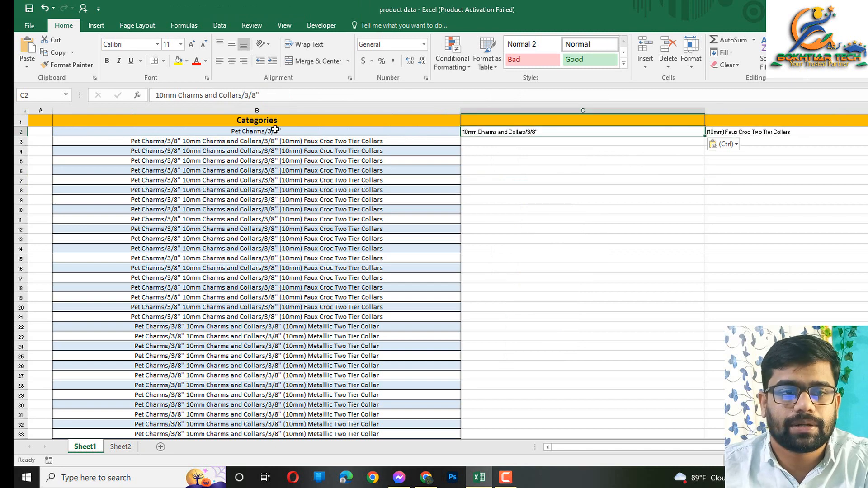
Step: Check the separated category parts in cells B2, C2 and D2
left_click(308, 131)
left_click(482, 130)
key("Right")
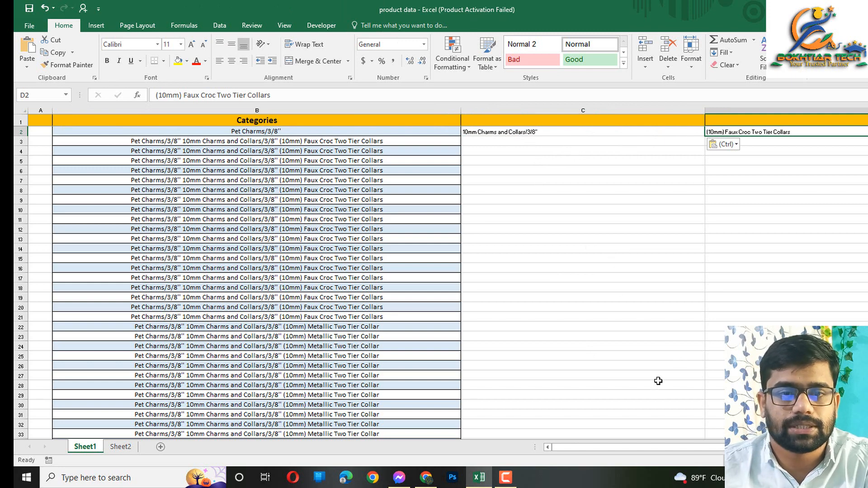
left_click(537, 132)
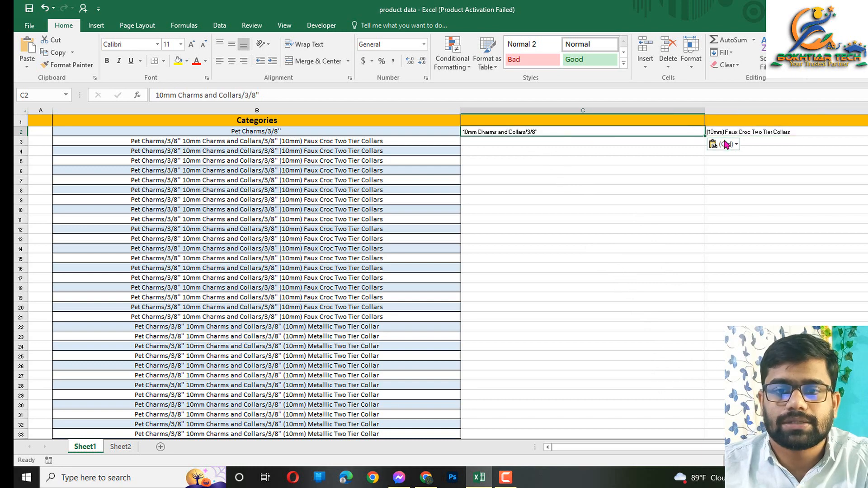
left_click(741, 131)
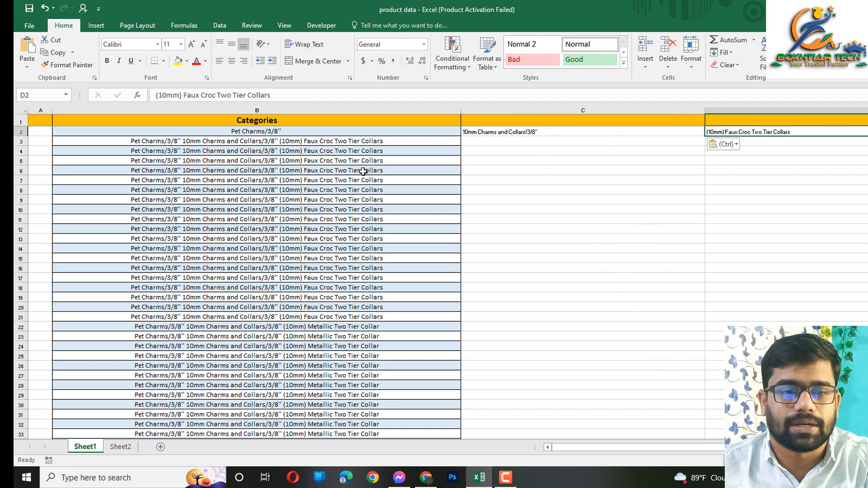
Step: Cut "Pet Charms/3/8'' 10mm Charms and Collars/Plain Ice Cream Collars" out of the category text in cell B212 and paste it into C212
scroll(363, 171, "down", 20)
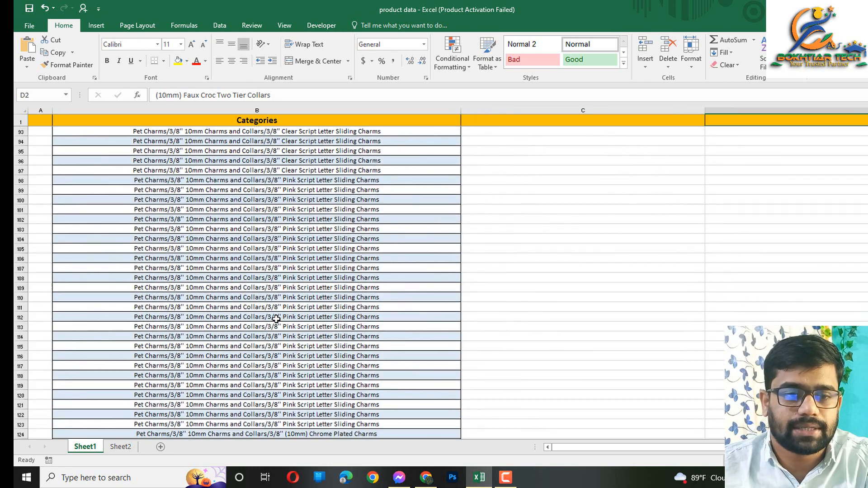
scroll(276, 318, "down", 20)
scroll(272, 330, "down", 19)
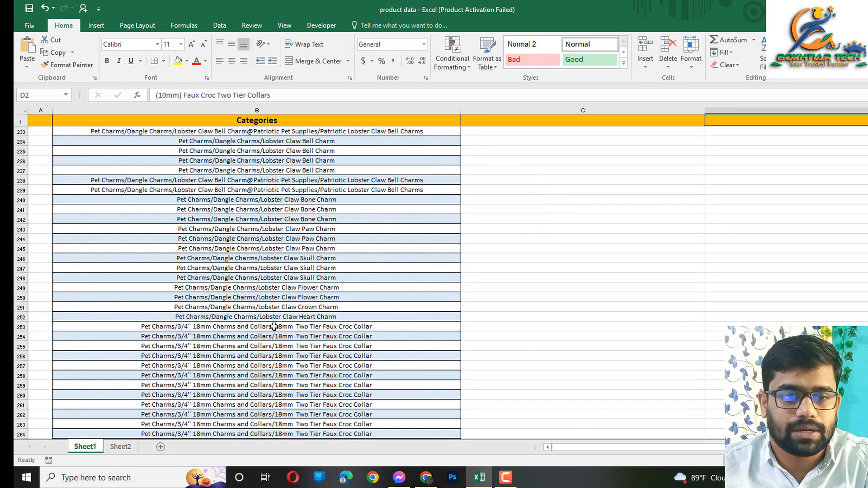
scroll(274, 327, "up", 7)
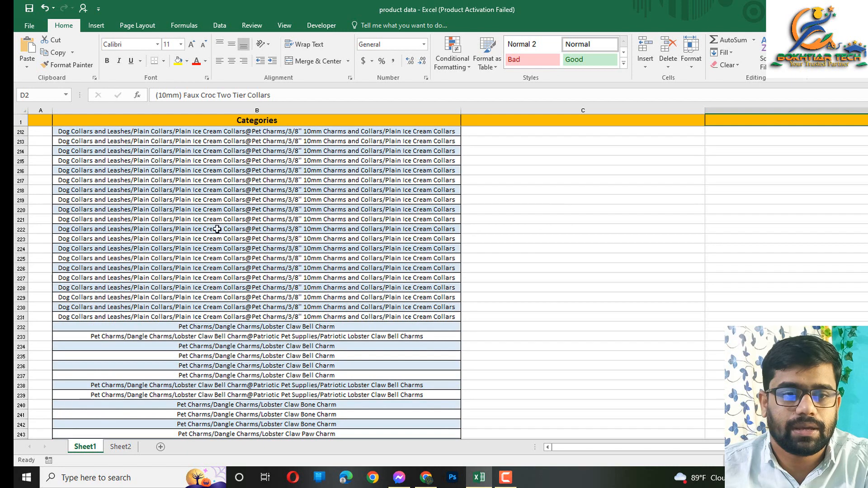
scroll(255, 228, "up", 5)
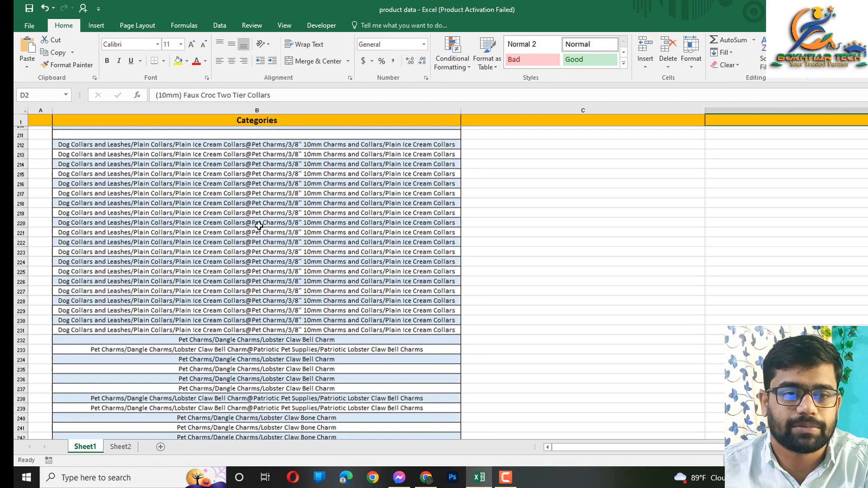
left_click(246, 268)
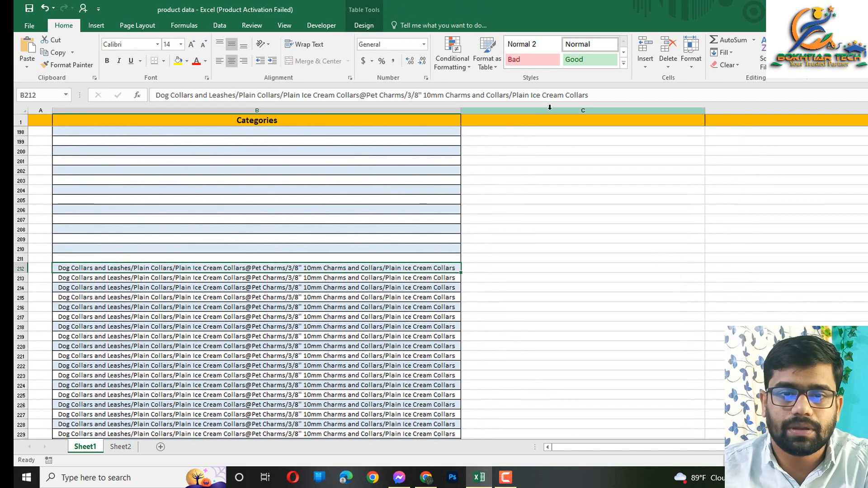
left_click_drag(612, 93, 367, 96)
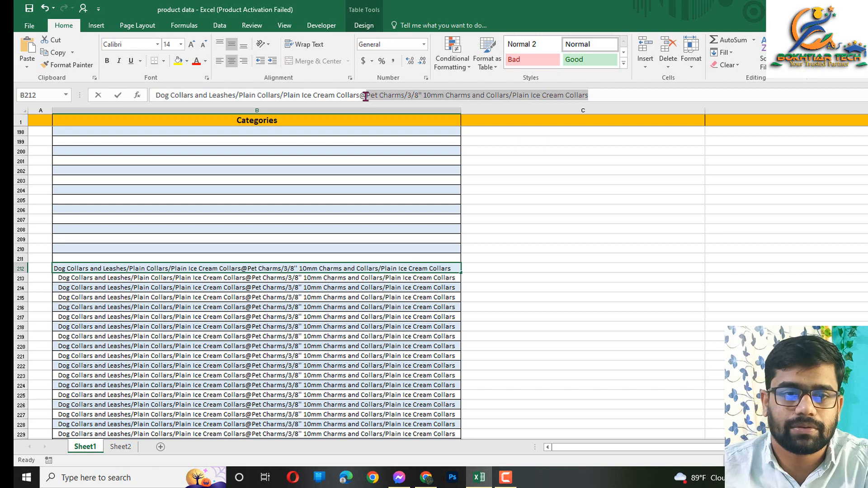
right_click(365, 97)
left_click(389, 102)
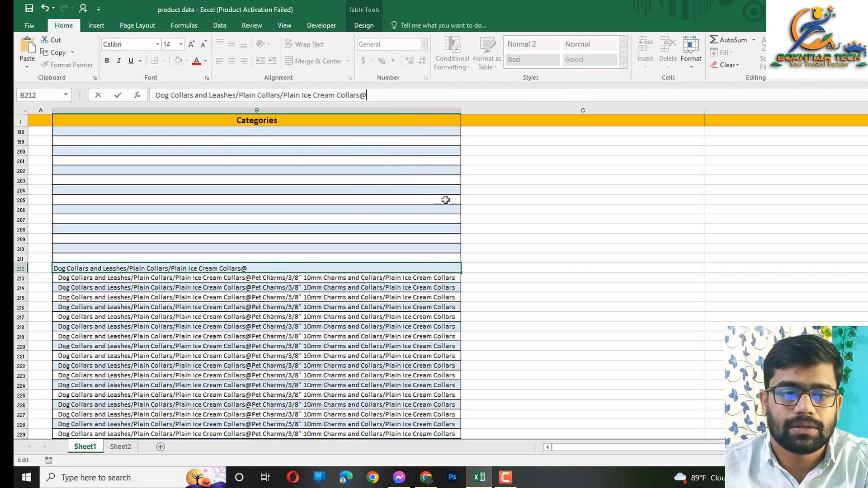
left_click(496, 271)
right_click(532, 270)
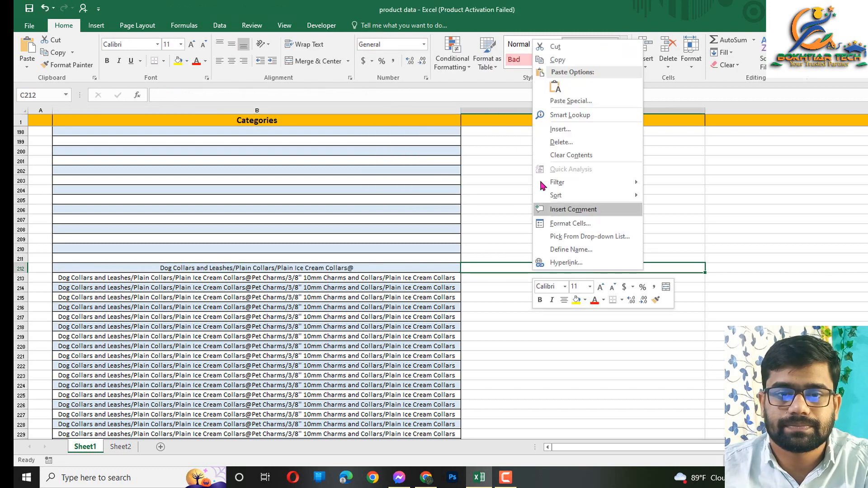
left_click(541, 90)
key("Down")
key("Down")
key("Down")
key("Down")
left_click(543, 271)
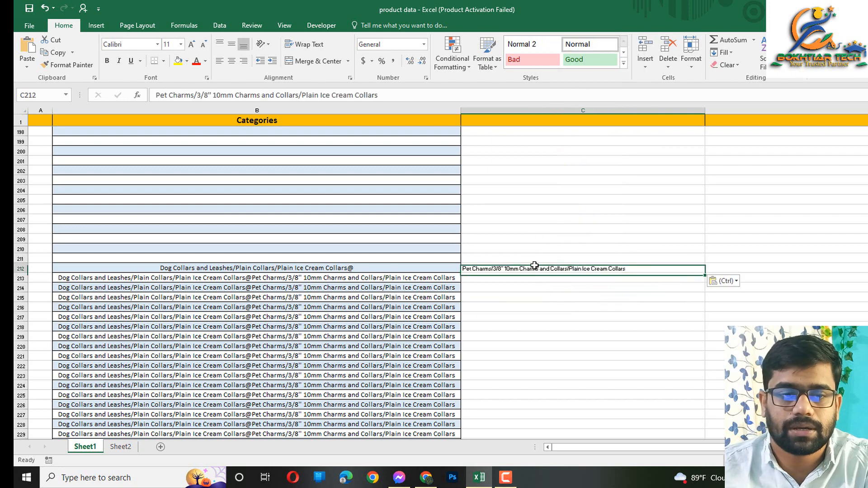
Step: Check the separated category parts in cells B212 and C212 and the category entries in the rows around them
left_click(340, 266)
left_click(475, 266)
left_click(388, 266)
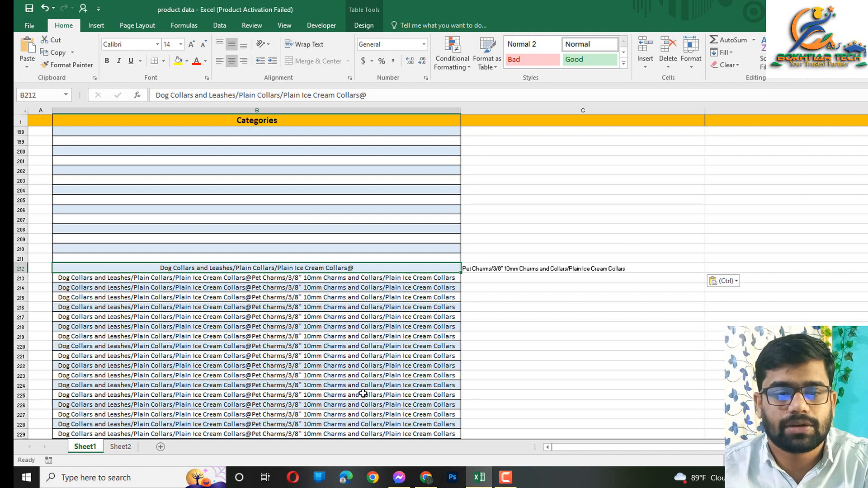
scroll(366, 384, "down", 7)
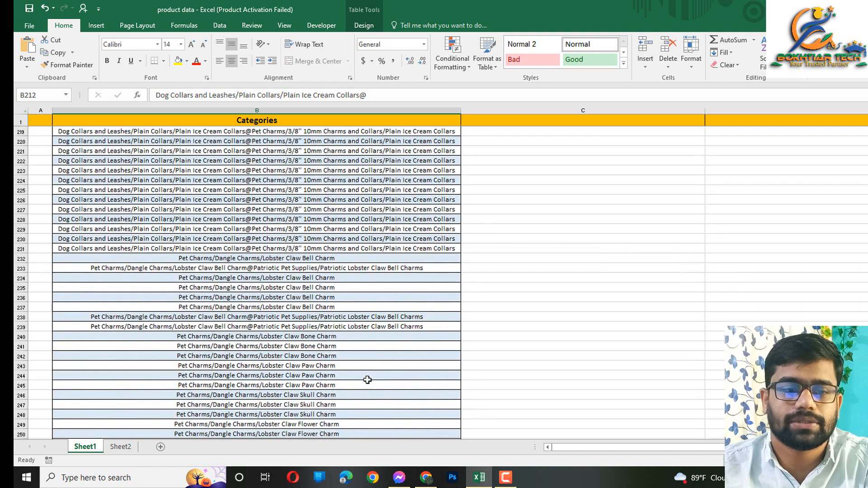
scroll(367, 380, "up", 9)
scroll(367, 380, "down", 5)
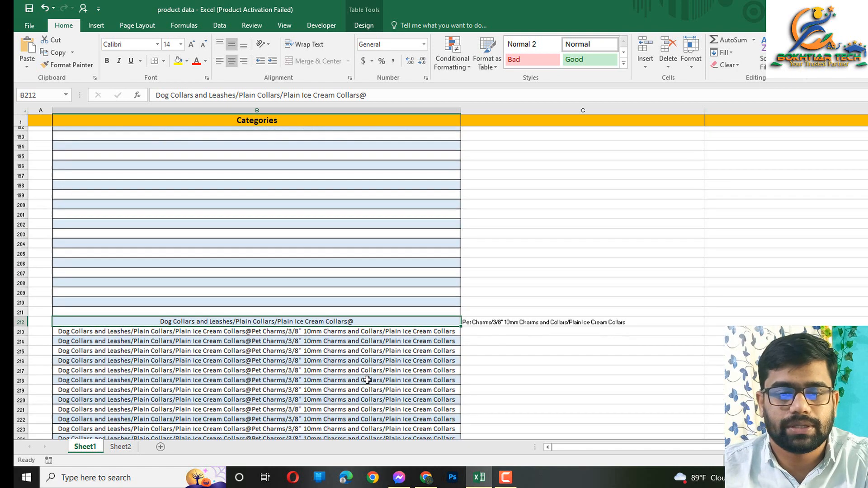
Step: Undo all the manual cut-and-paste splits of the category text in rows 2 and 212
scroll(367, 380, "up", 20)
scroll(367, 380, "up", 20)
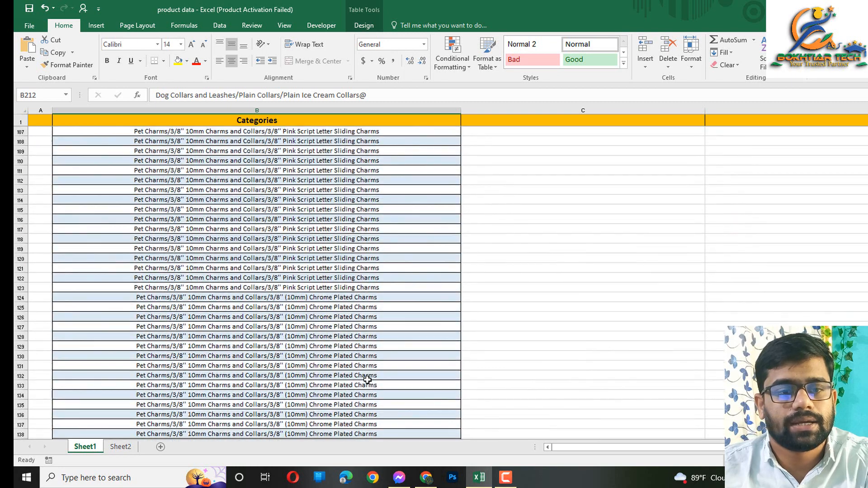
scroll(367, 380, "up", 9)
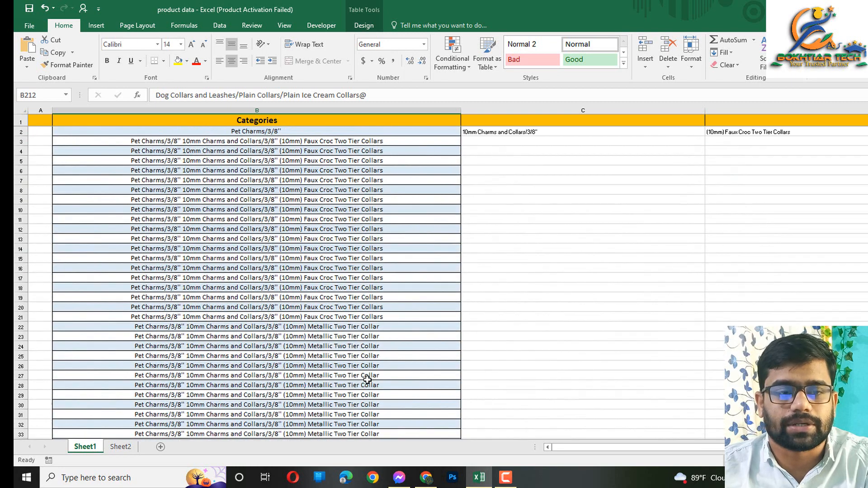
left_click(44, 9)
left_click(45, 9)
left_click(45, 9)
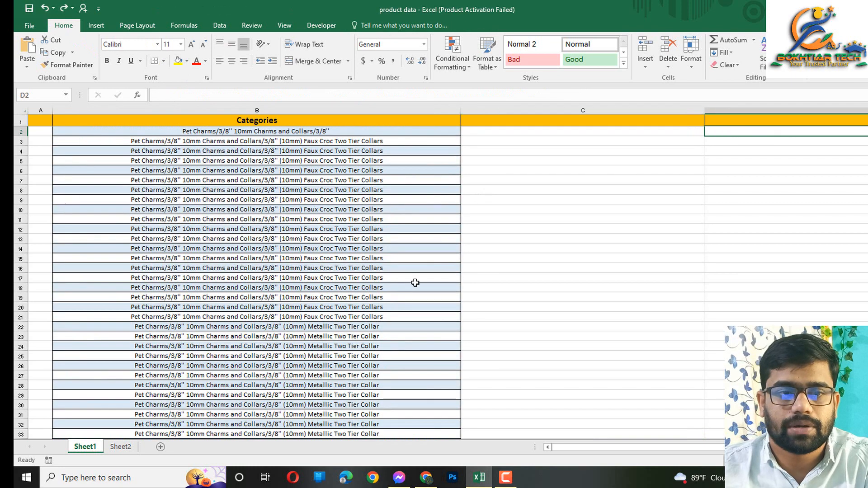
key("ctrl+z")
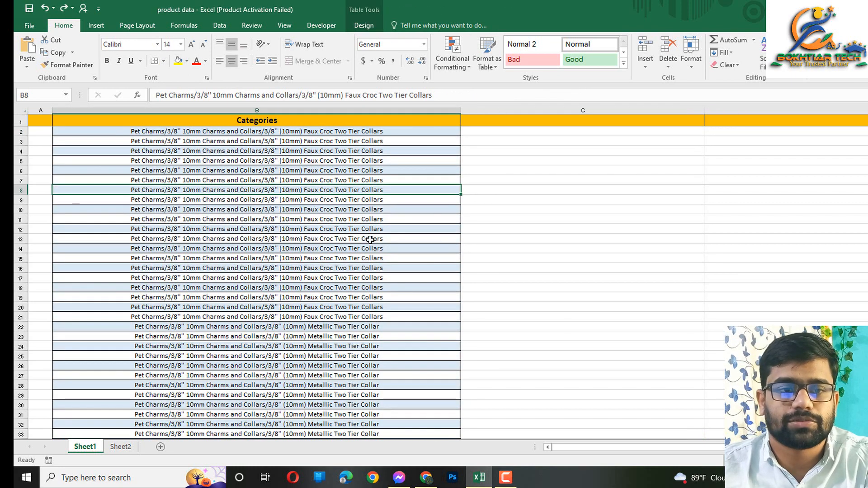
Step: Look through the Categories column down to about row 173 and return to its first entries
scroll(370, 236, "down", 12)
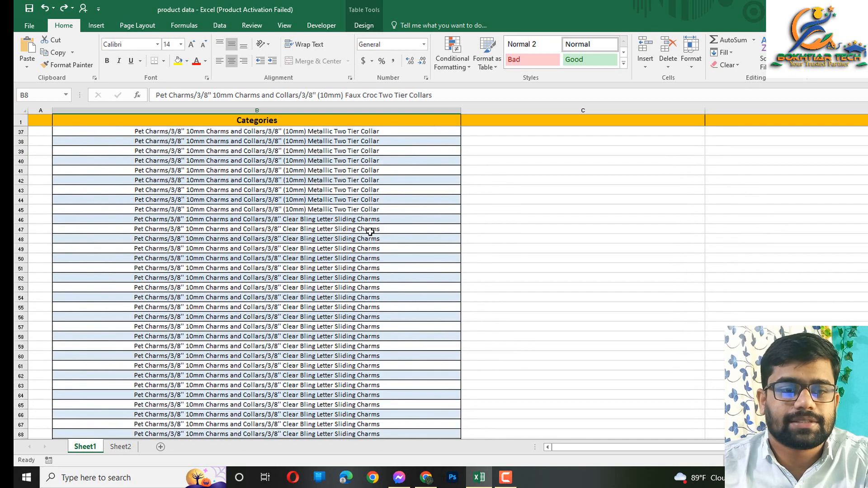
scroll(370, 231, "down", 5)
scroll(370, 231, "down", 16)
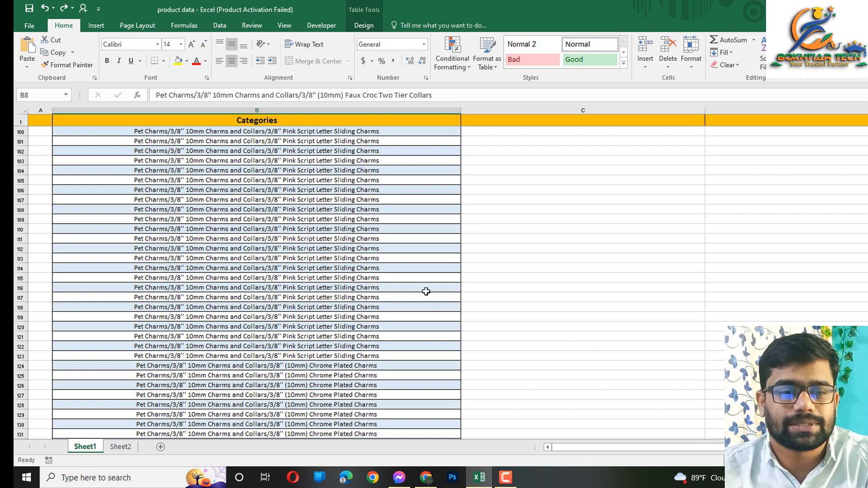
scroll(426, 292, "down", 12)
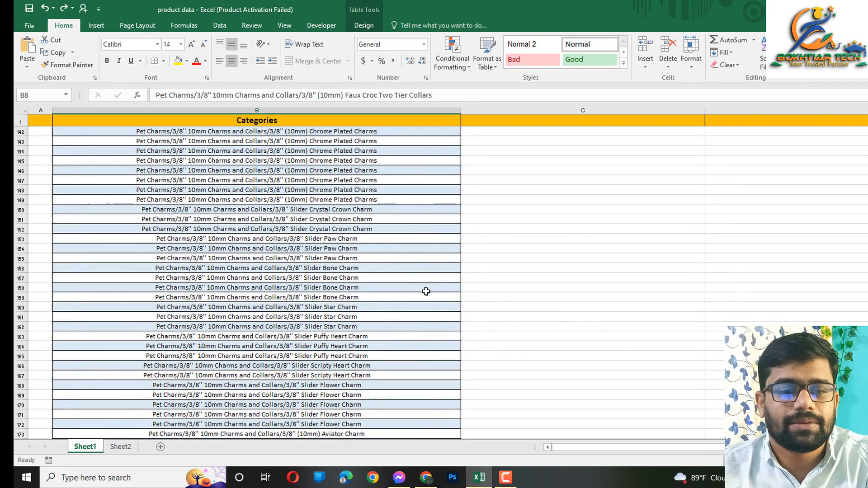
scroll(426, 292, "up", 9)
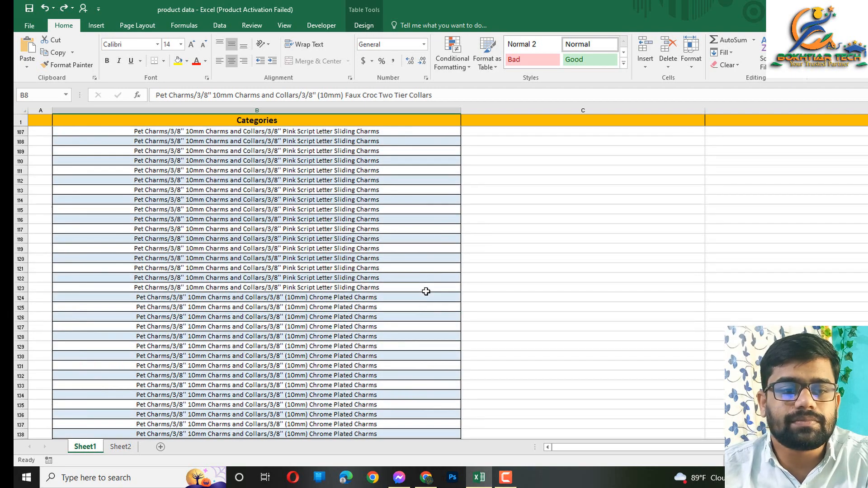
scroll(405, 296, "up", 19)
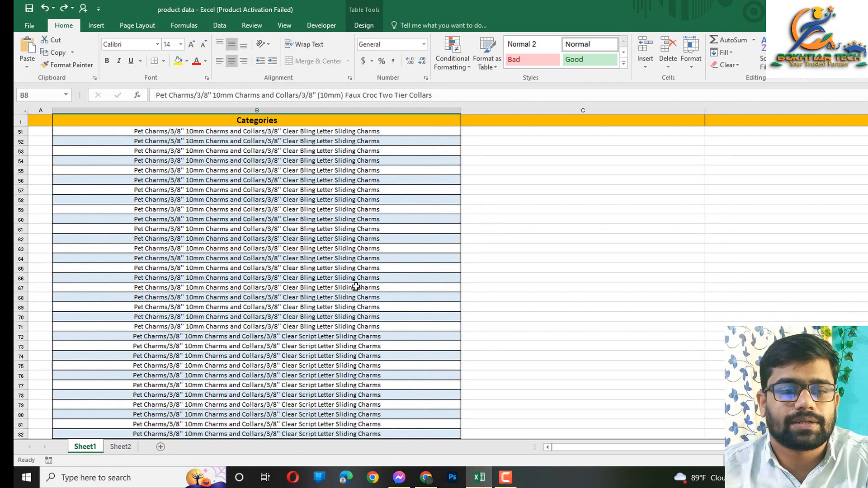
scroll(356, 287, "up", 16)
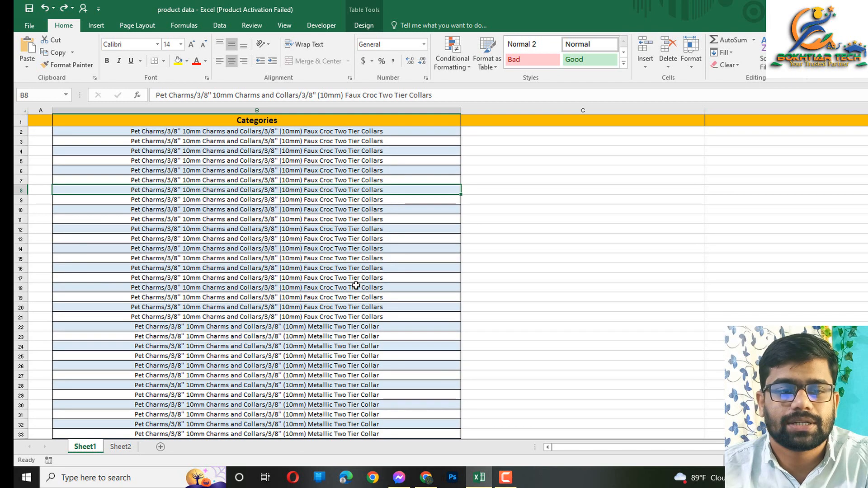
left_click(368, 231)
left_click(367, 270)
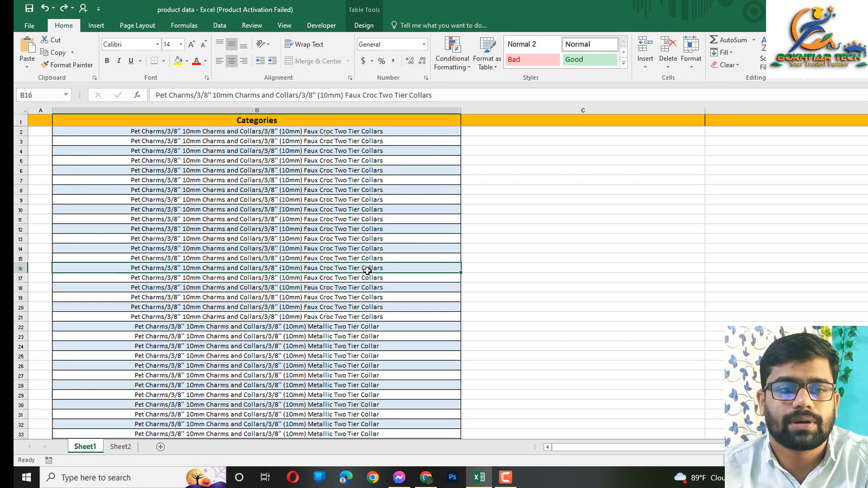
left_click(360, 239)
left_click(351, 190)
left_click(339, 150)
left_click(339, 170)
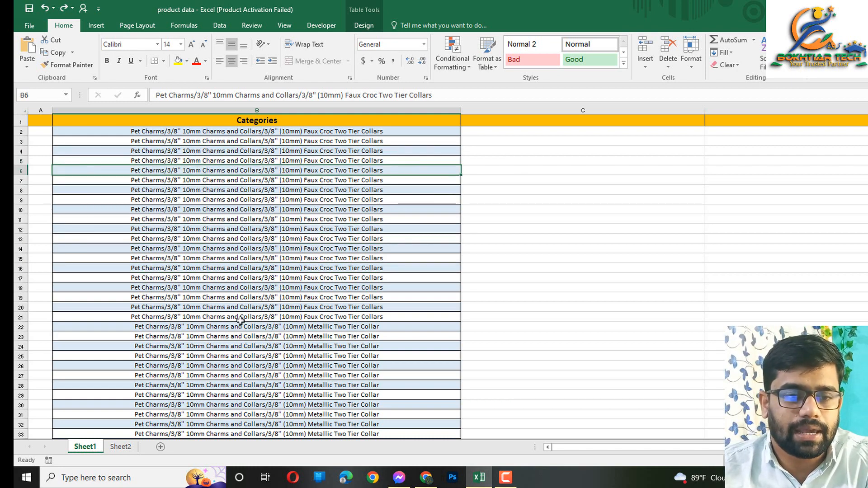
Step: Select the category entries in cells B2 to B191, leaving out the header cell
scroll(245, 288, "down", 16)
scroll(245, 288, "down", 20)
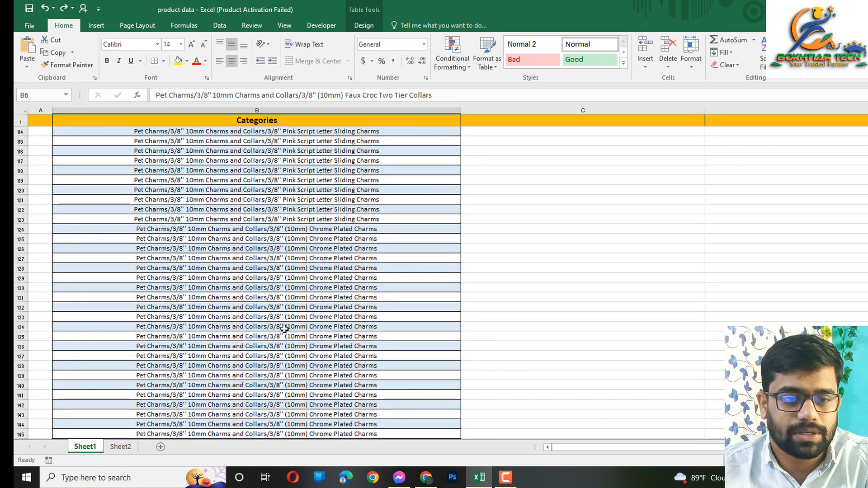
scroll(283, 328, "down", 12)
scroll(284, 328, "down", 7)
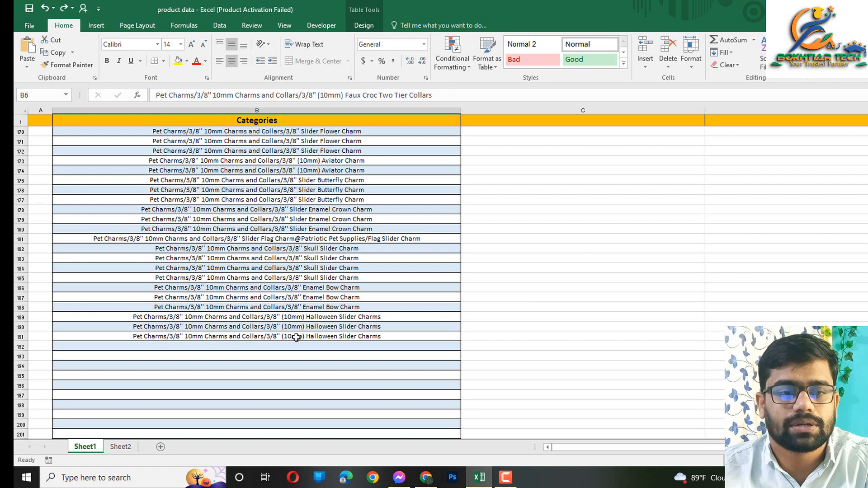
left_click_drag(297, 337, 306, 23)
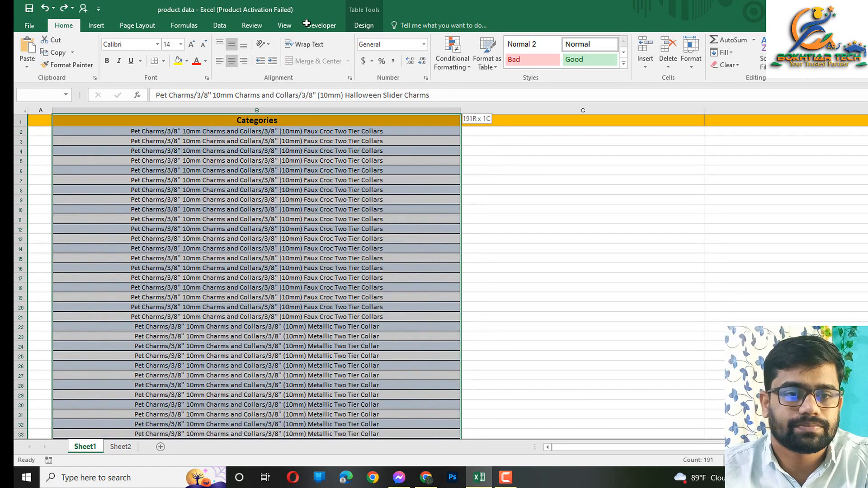
left_click_drag(300, 101, 292, 130)
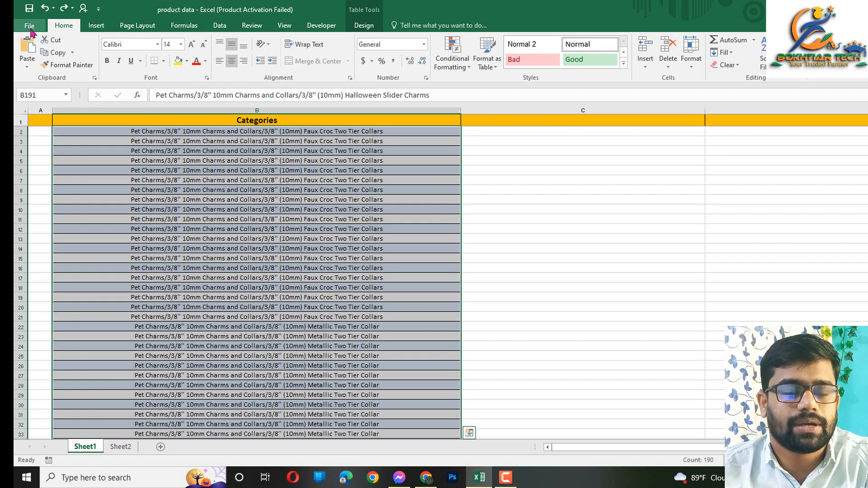
Step: Start Text to Columns on the selected categories, choose Delimited as the data type and continue to the delimiter settings
left_click(220, 27)
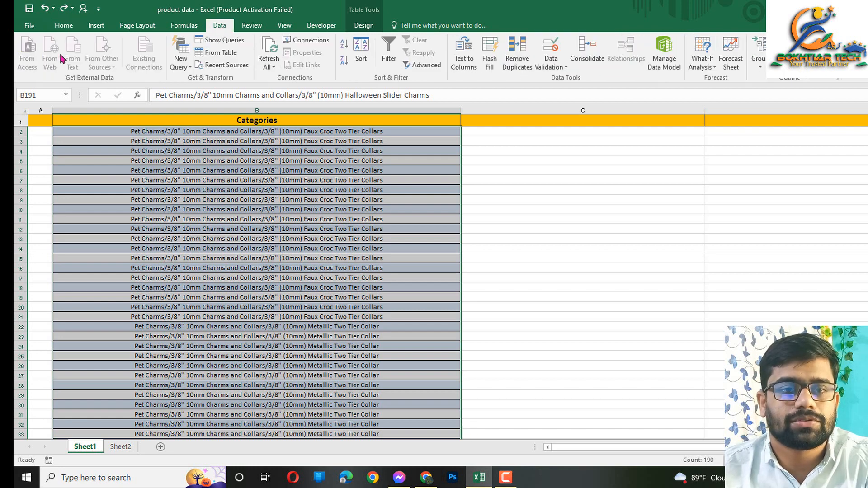
left_click(464, 59)
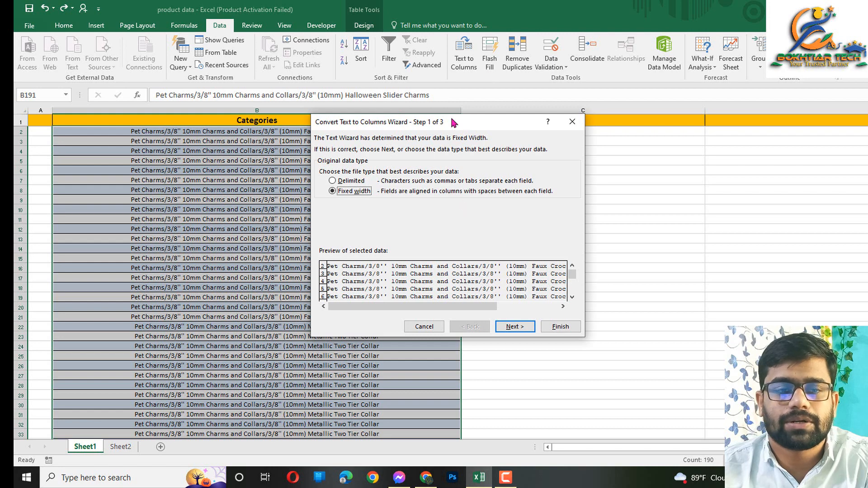
left_click(333, 181)
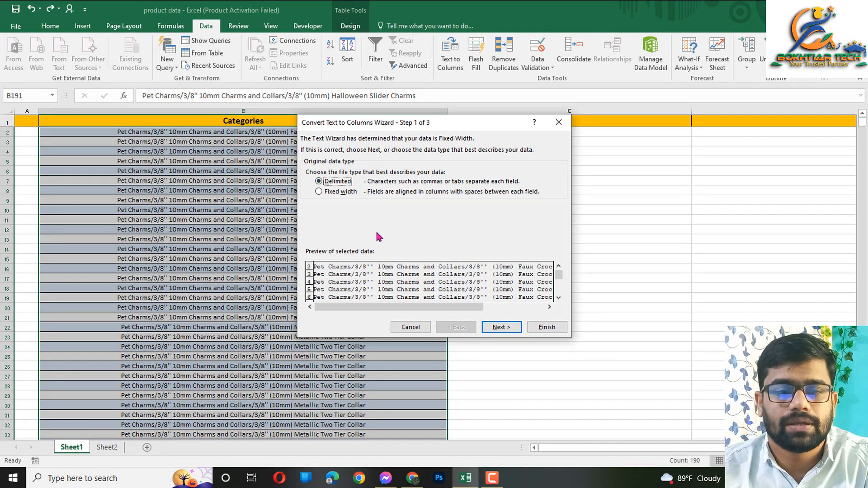
left_click(502, 327)
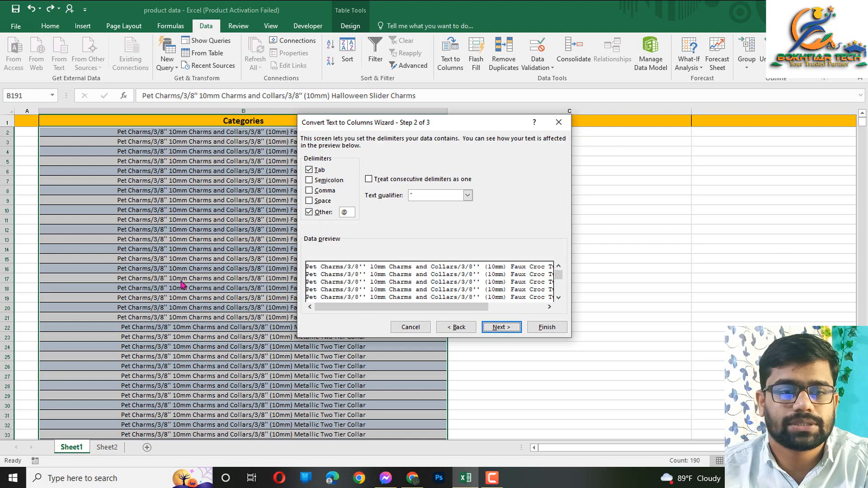
Step: Replace the custom Other delimiter with an apostrophe (') for splitting the category text
left_click_drag(350, 213, 342, 214)
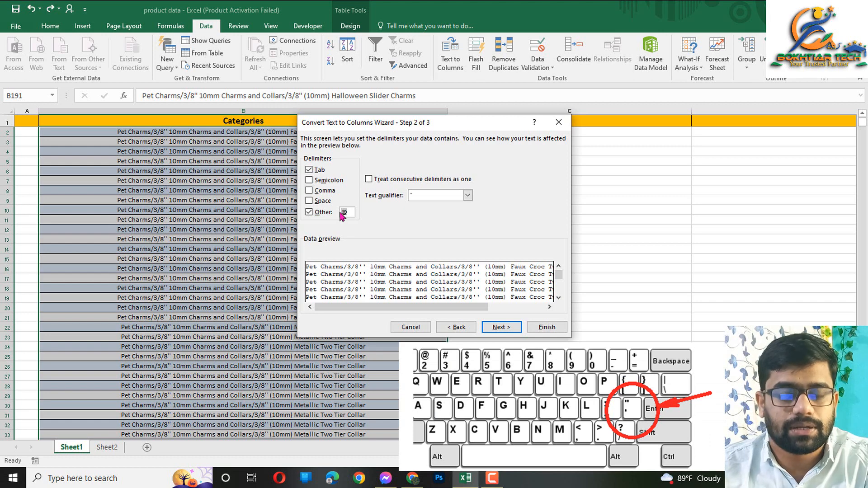
type("'")
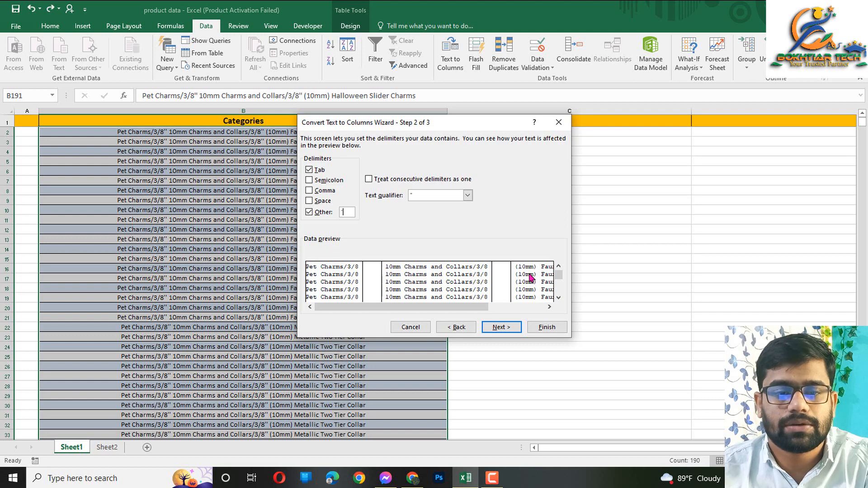
left_click(353, 212)
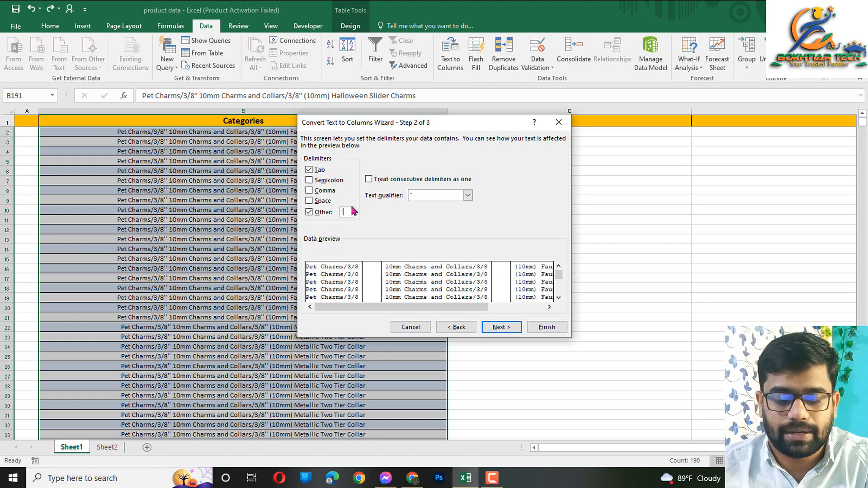
Step: Re-enter the apostrophe (') as the custom Other delimiter and finish splitting the categories with B2 as the destination
key("BackSpace")
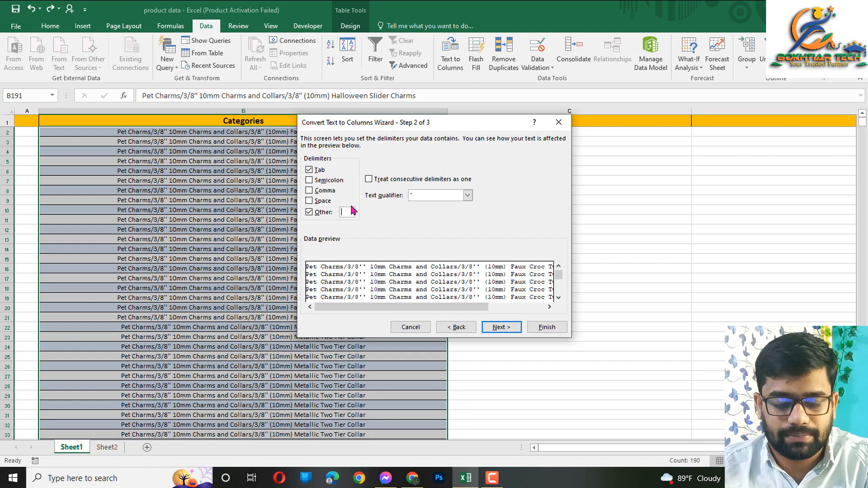
type("'")
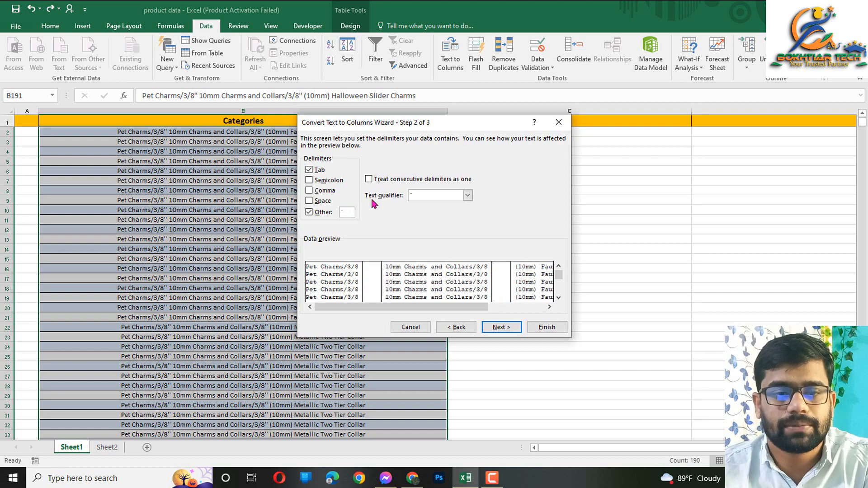
left_click(501, 327)
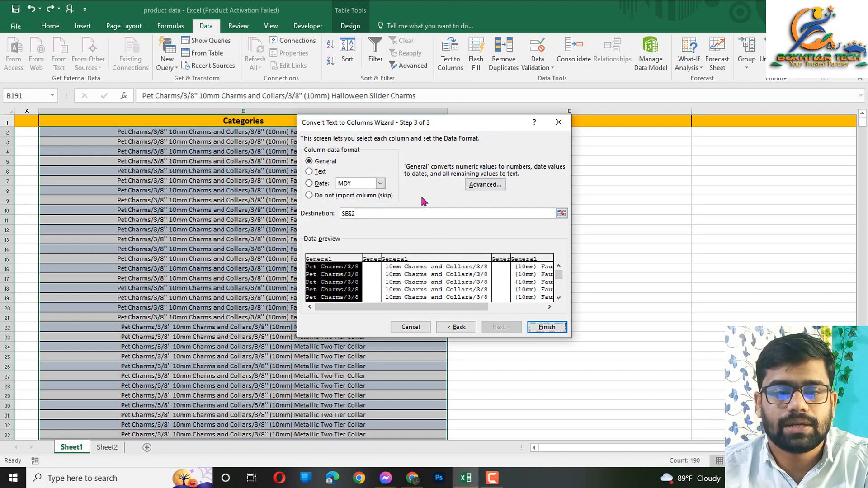
left_click(547, 330)
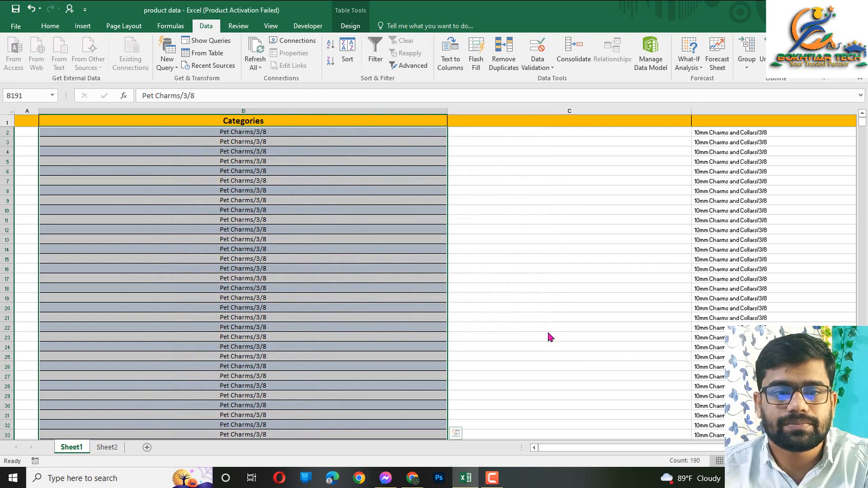
left_click(517, 297)
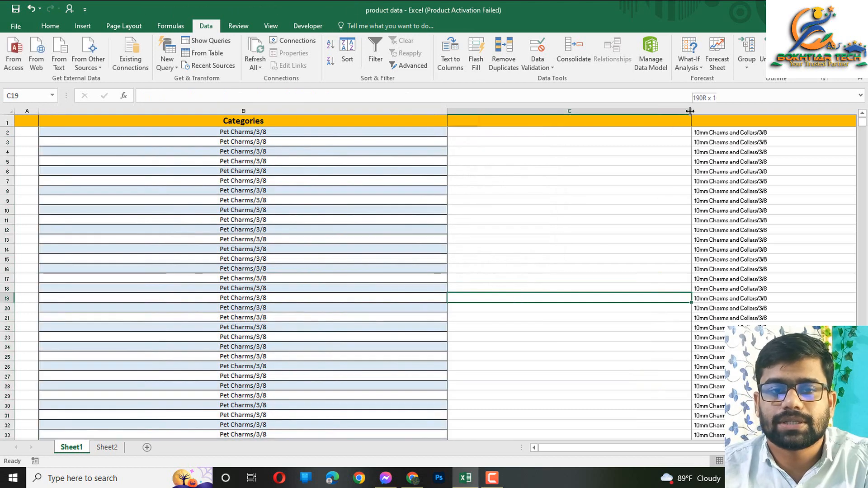
Step: Narrow columns B through E so the split category parts sit close together on one screen
left_click_drag(692, 112, 333, 119)
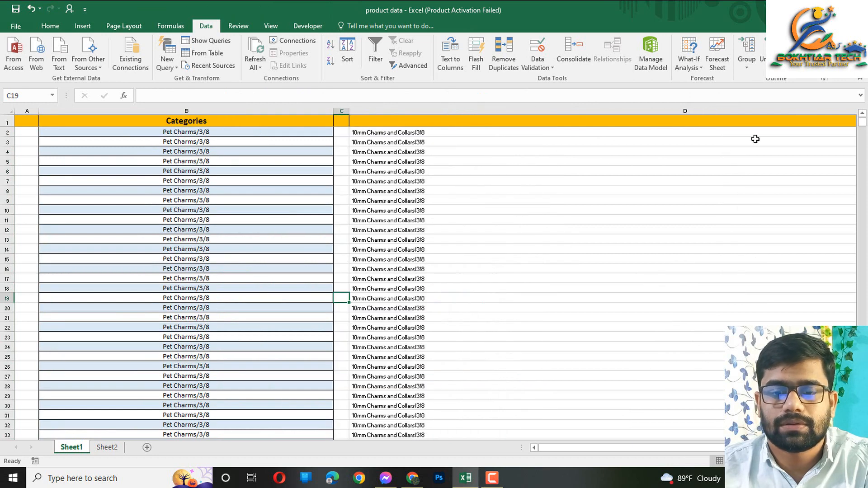
left_click_drag(572, 453, 671, 447)
left_click_drag(726, 111, 141, 141)
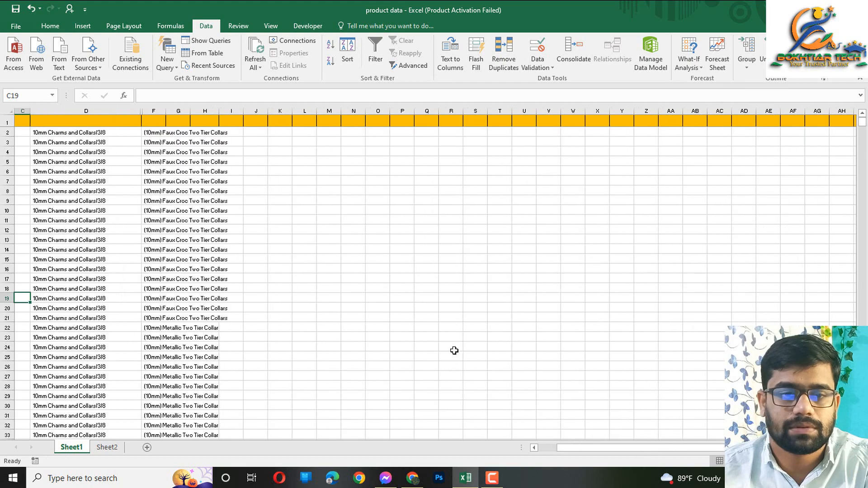
left_click_drag(582, 446, 562, 447)
left_click(590, 329)
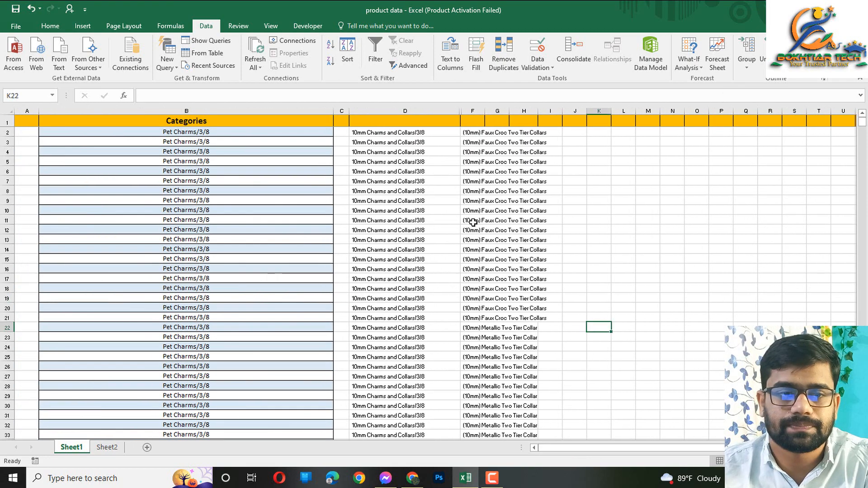
Step: Check the split category parts of the first rows cell by cell in columns B, D and F
left_click(312, 133)
left_click(374, 134)
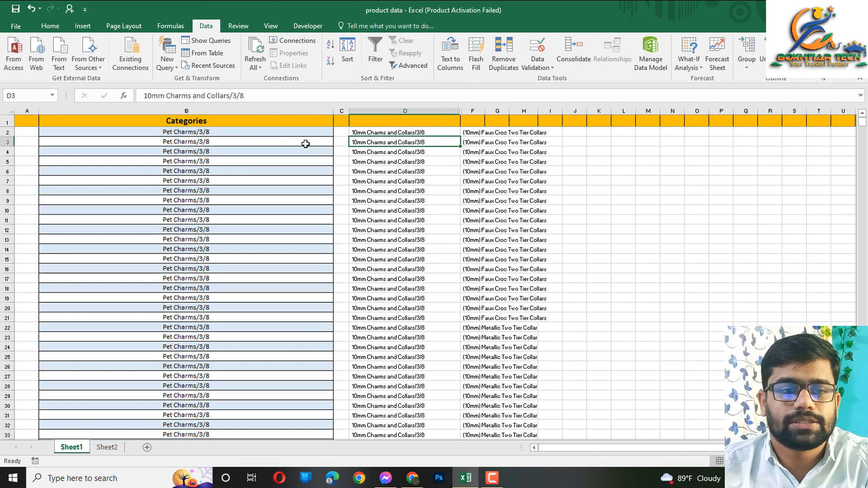
left_click(266, 131)
left_click(380, 133)
left_click(473, 132)
left_click(271, 131)
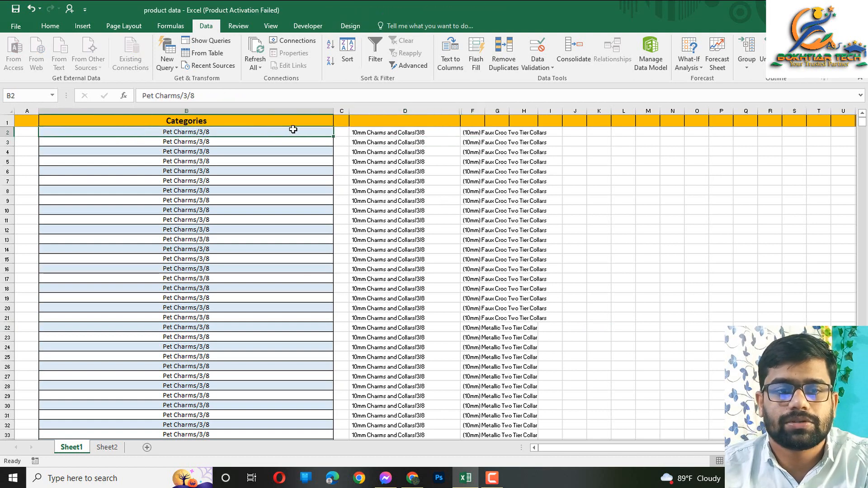
left_click(379, 132)
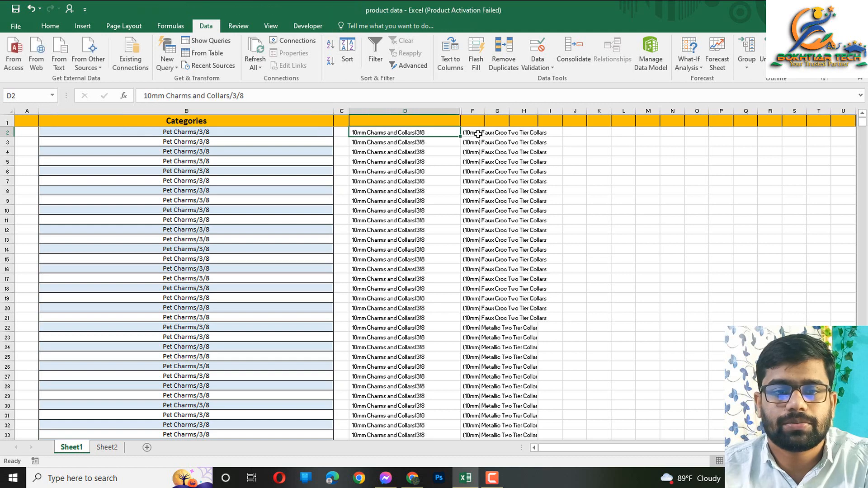
left_click(479, 133)
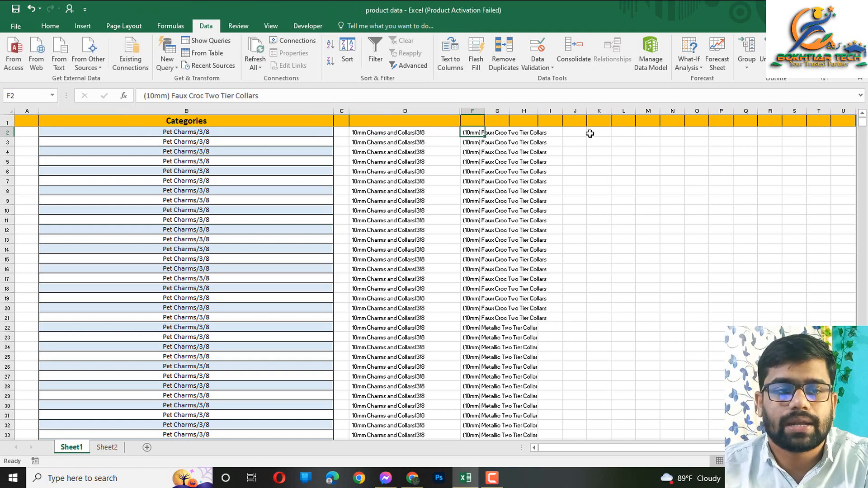
Step: Look through the split category rows down to the last entry of the block in row 191
scroll(213, 207, "down", 16)
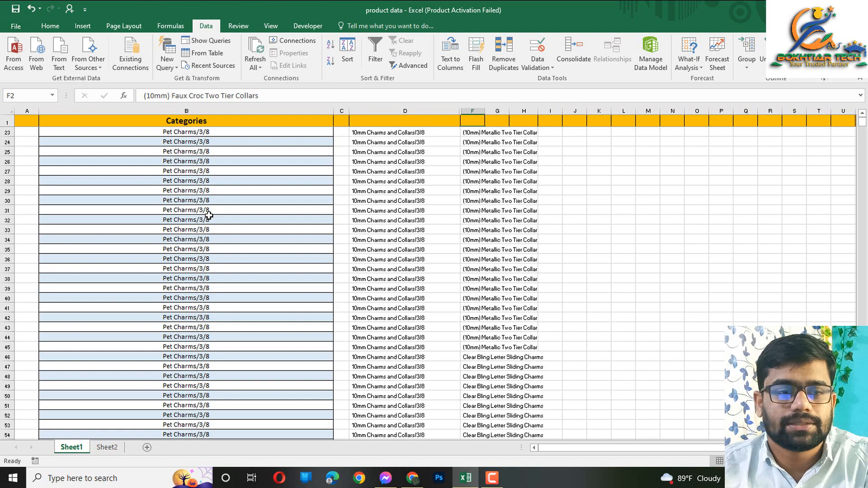
scroll(209, 216, "down", 20)
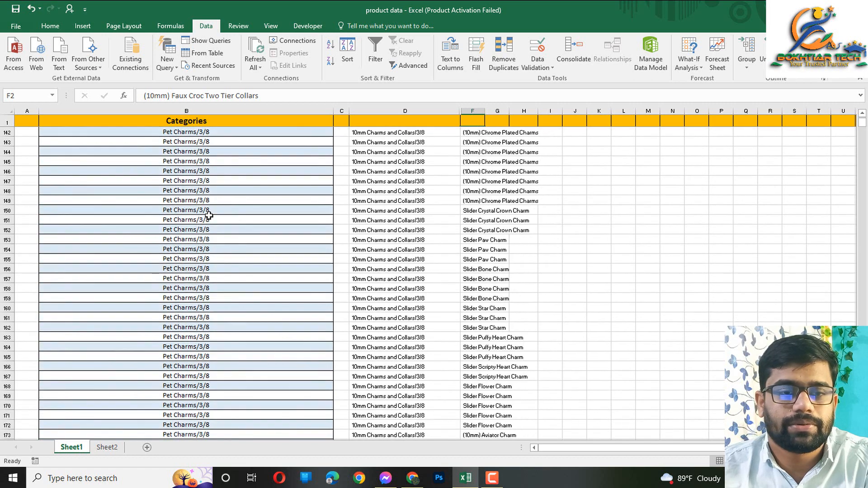
scroll(209, 215, "down", 7)
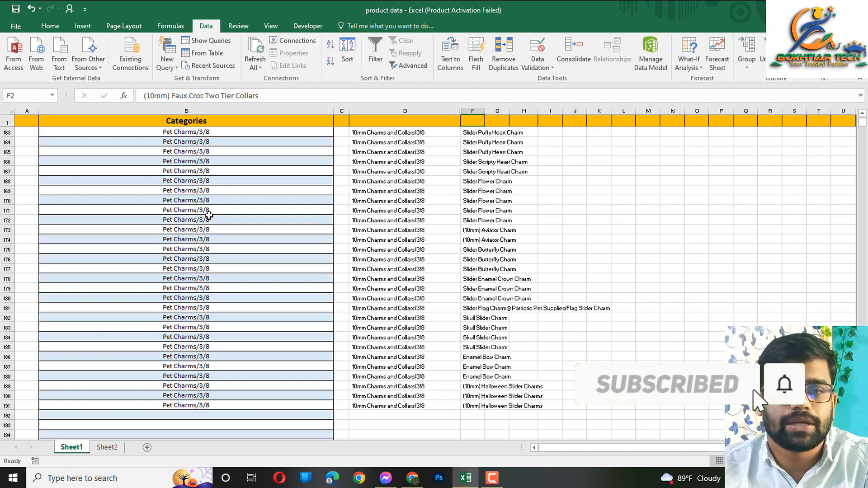
scroll(208, 216, "down", 5)
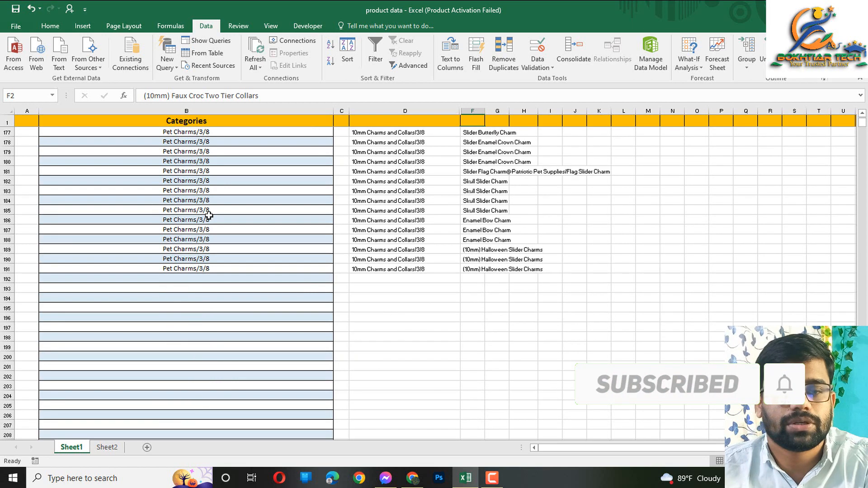
scroll(439, 201, "up", 9)
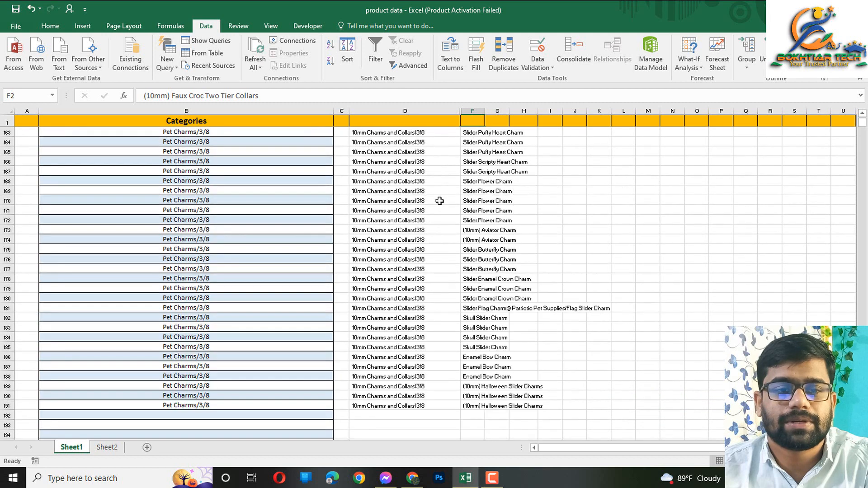
scroll(440, 201, "up", 2)
scroll(440, 201, "down", 13)
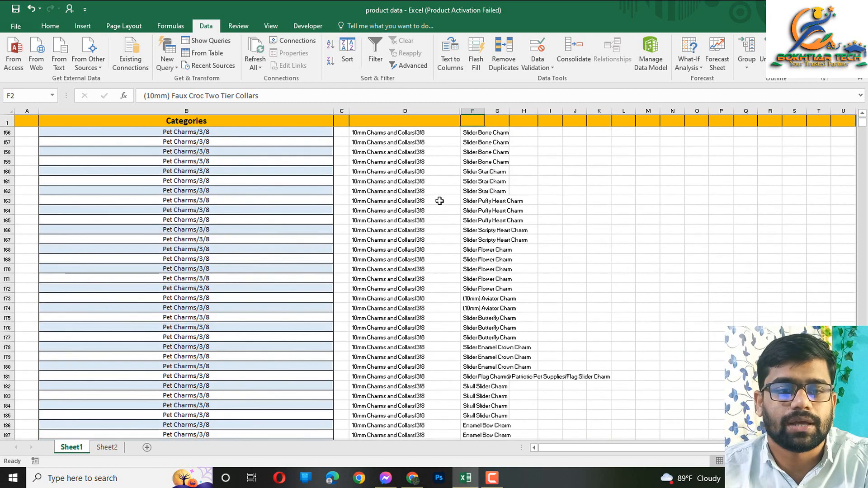
Step: Select the category entries joined with an @ sign in cells B212 to B231
scroll(439, 201, "down", 9)
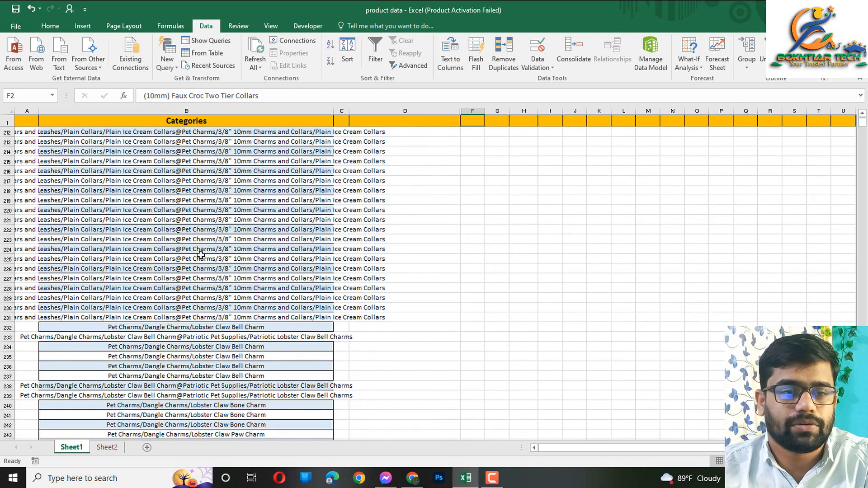
scroll(201, 254, "up", 2)
scroll(201, 255, "up", 3)
left_click_drag(196, 269, 190, 251)
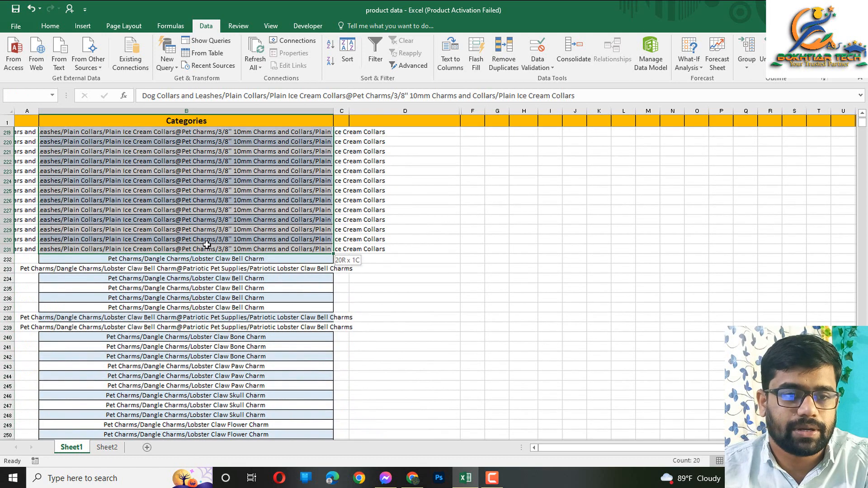
Step: Start Text to Columns on the @-joined entries, choose Delimited as the data type and continue to the delimiter settings
left_click(49, 26)
left_click(206, 26)
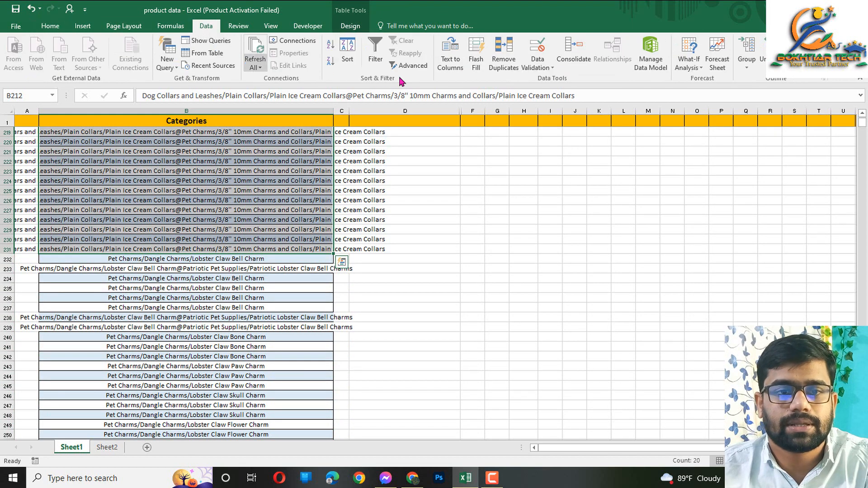
left_click(449, 59)
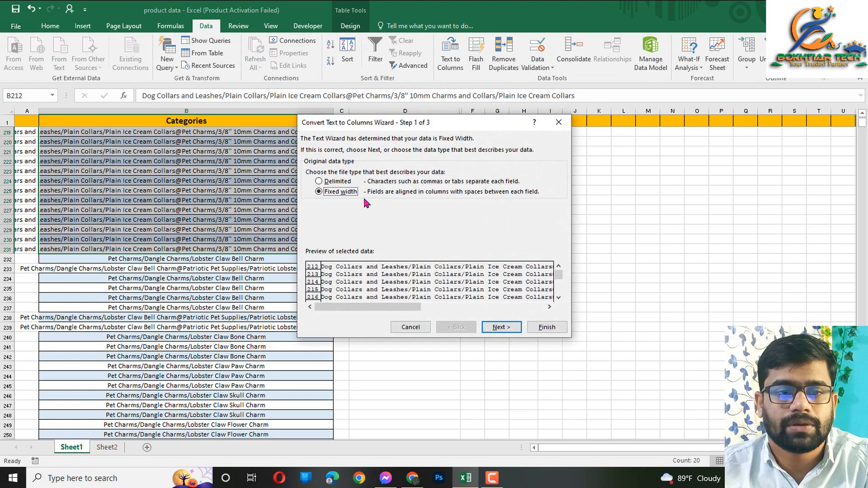
left_click(320, 181)
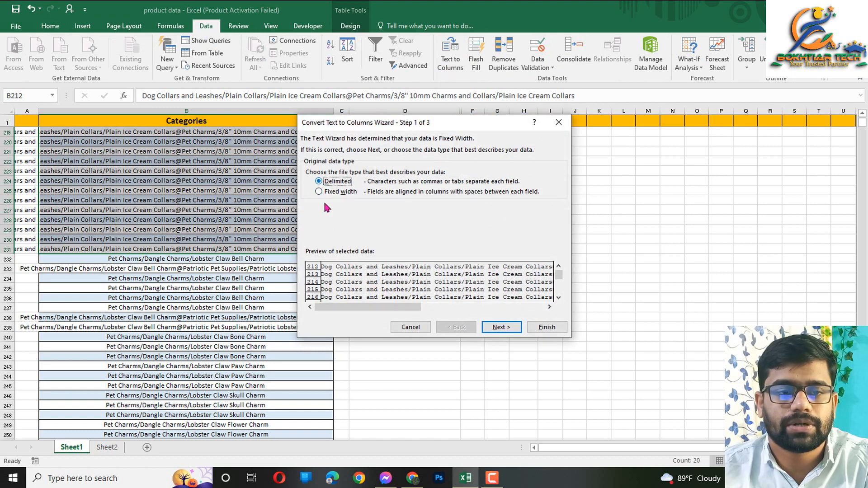
left_click(501, 328)
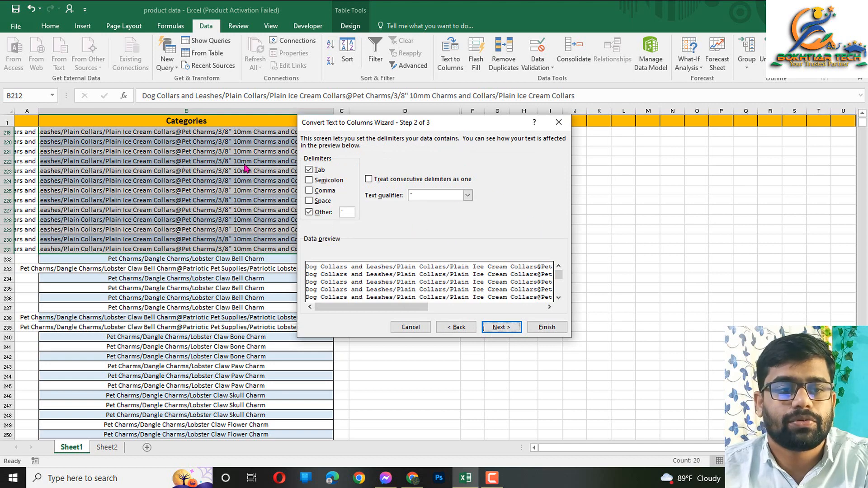
Step: Set the custom Other delimiter to @ and finish splitting the entries with B212 as the destination
left_click(348, 212)
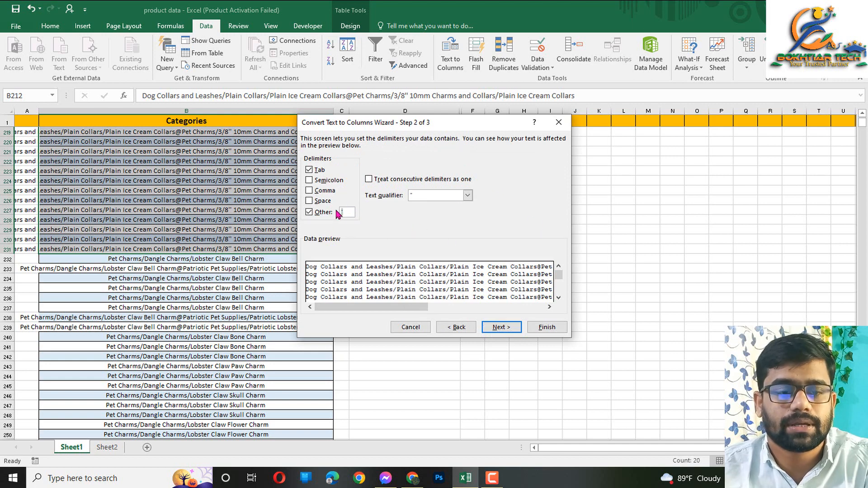
type("@")
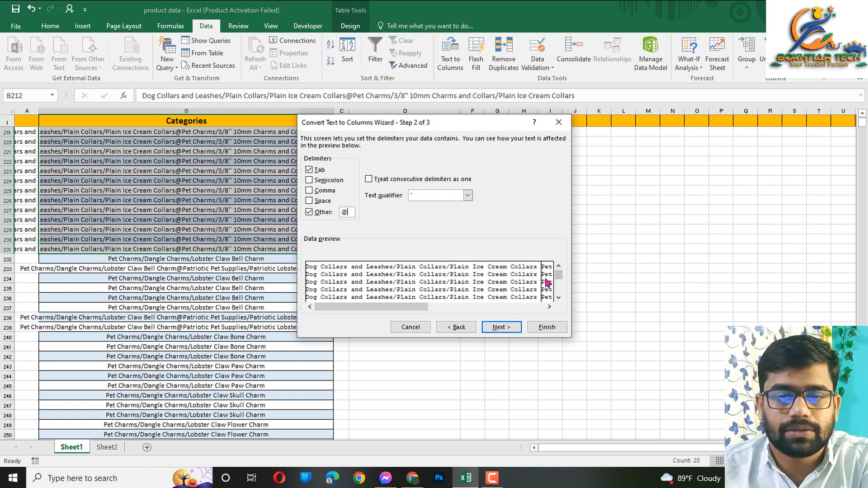
left_click(501, 327)
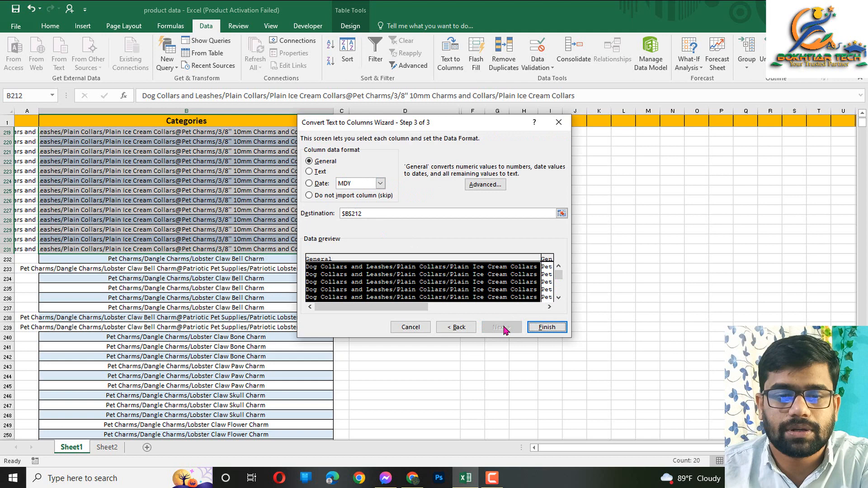
left_click(547, 328)
Step: Compare the two parts of the split category text across rows 212 to 231
scroll(433, 286, "up", 5)
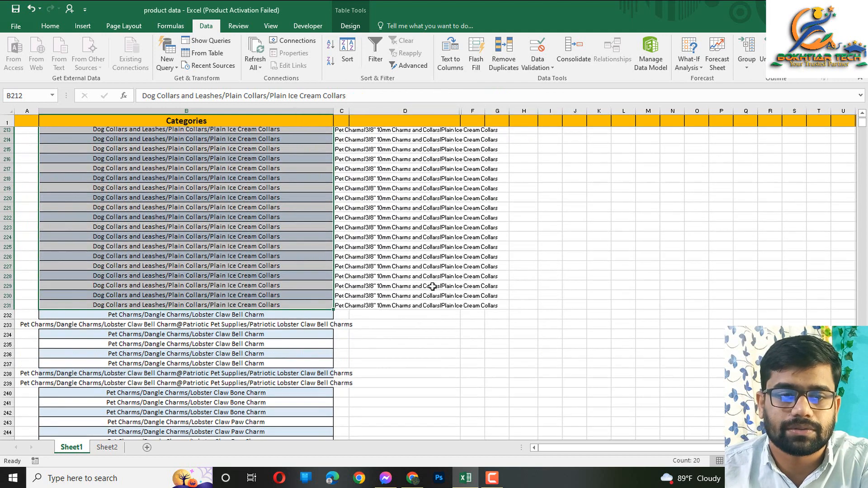
left_click_drag(386, 211, 400, 387)
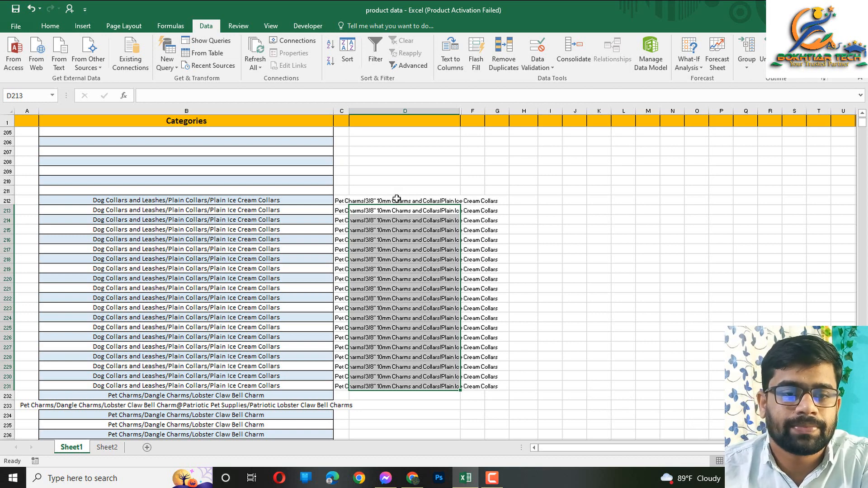
left_click(396, 199, "ctrl")
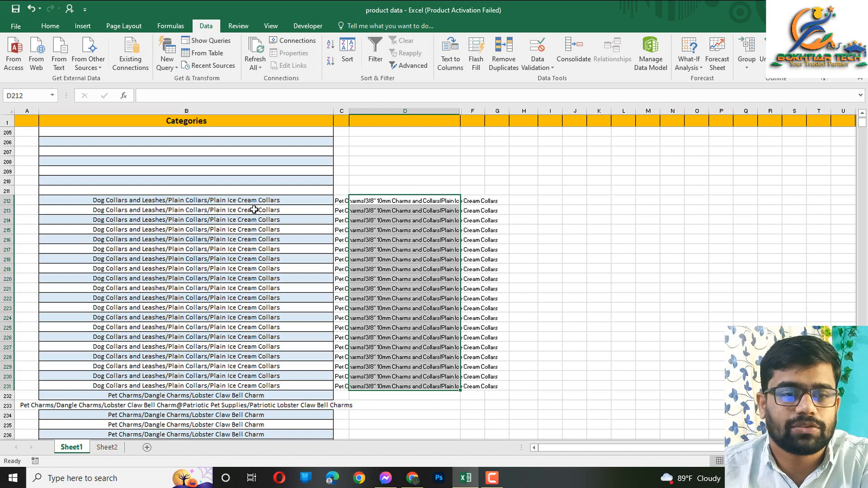
left_click_drag(255, 199, 258, 386)
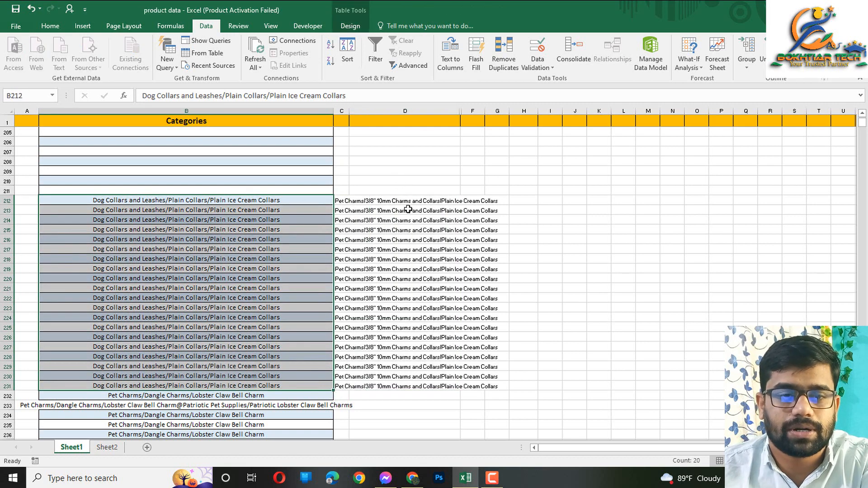
left_click_drag(409, 201, 409, 380)
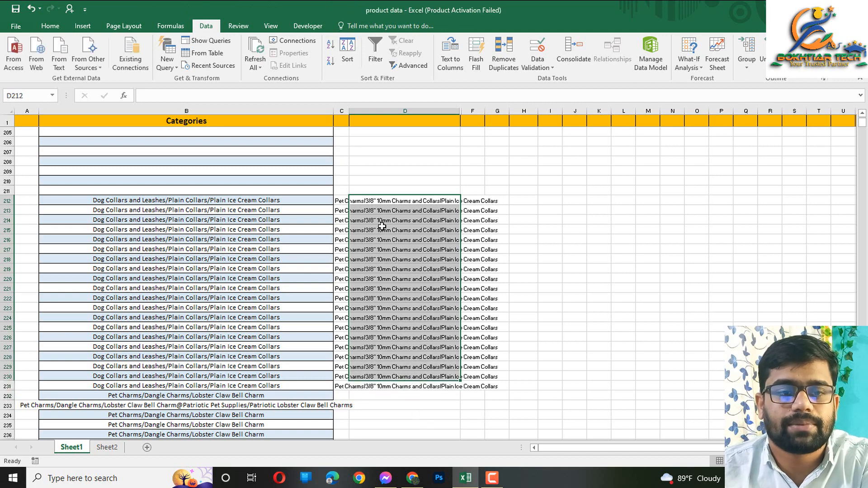
Step: Switch to the Chrome browser and look through the completed Fiverr order's review and delivery activity
left_click(414, 475)
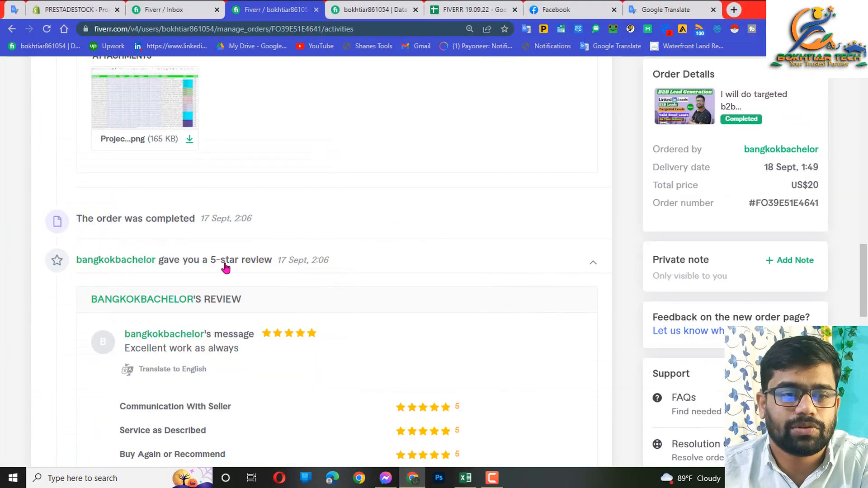
scroll(227, 279, "down", 3)
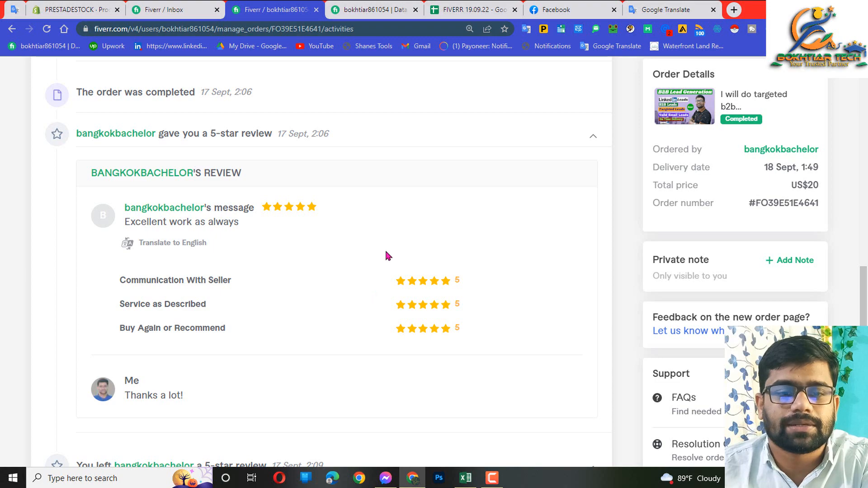
scroll(387, 256, "down", 5)
scroll(387, 255, "up", 15)
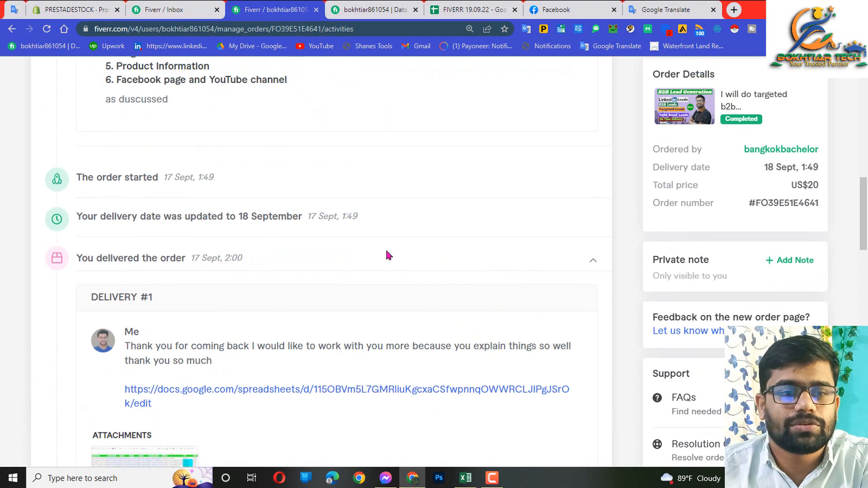